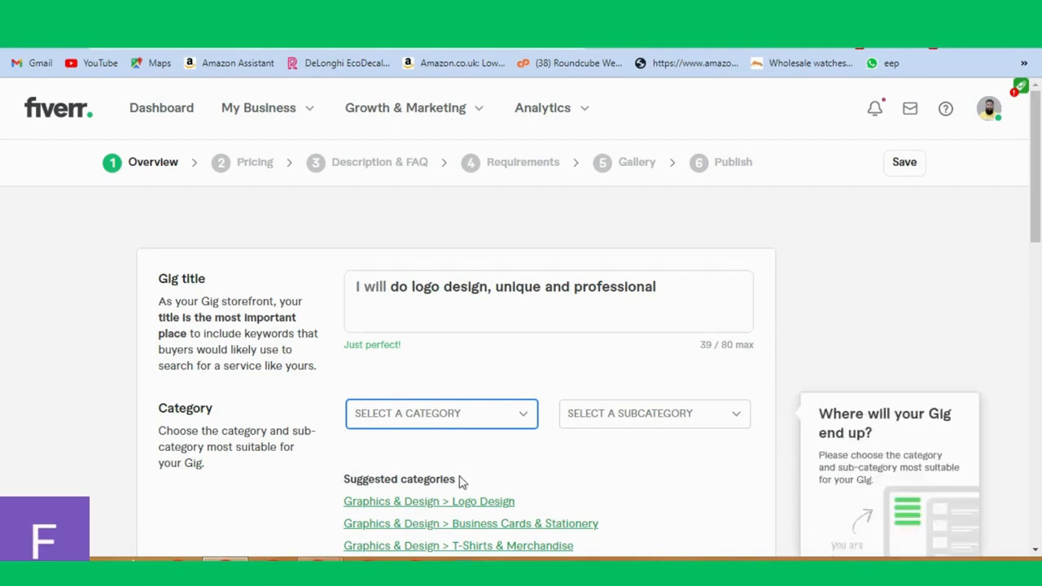
Step: Choose the suggested category Graphics & Design > Logo Design and set the logo style in the gig metadata to Hand-drawn
click(408, 506)
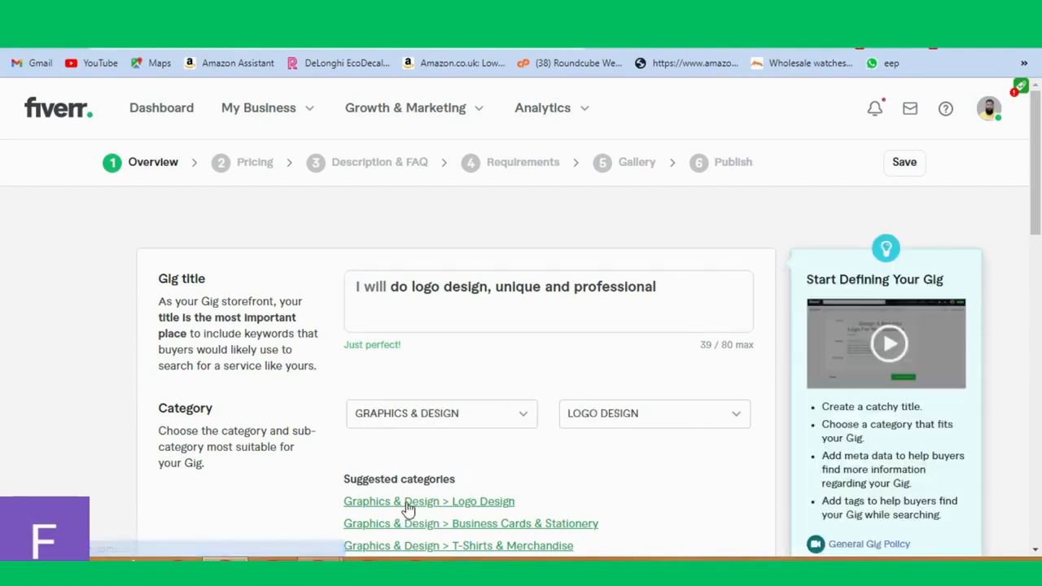
scroll(553, 477, down, 3)
scroll(553, 477, down, 1)
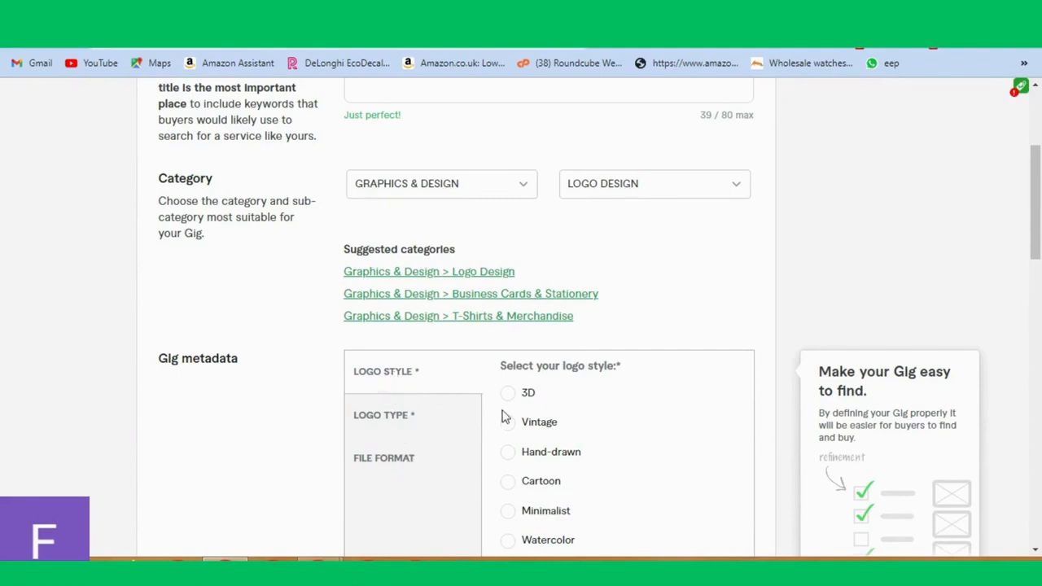
scroll(503, 416, down, 1)
scroll(484, 426, down, 1)
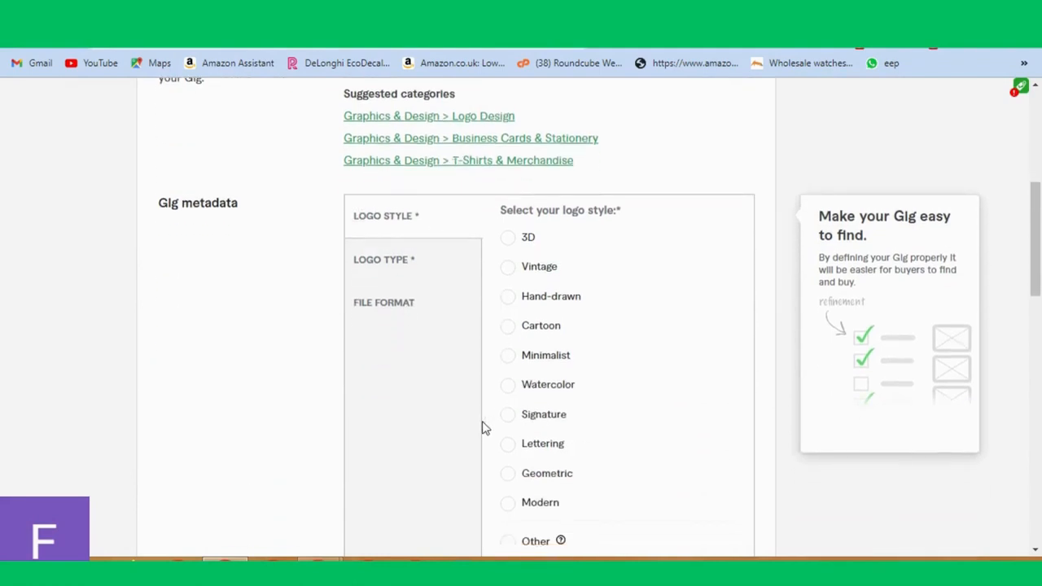
scroll(484, 427, down, 1)
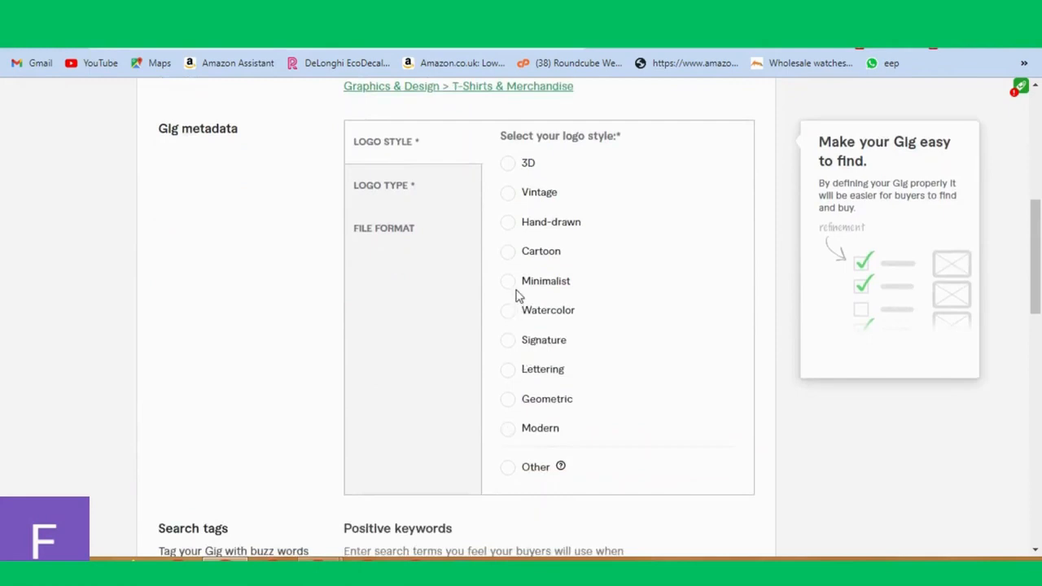
click(508, 225)
click(508, 165)
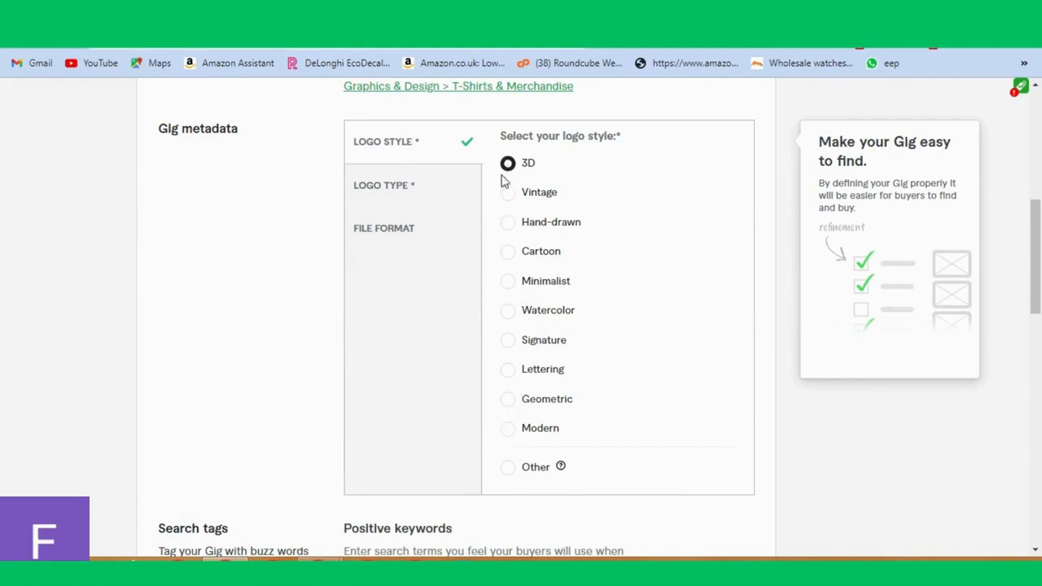
click(508, 225)
Step: Select Monogram, Wordmark and Mascot as the logo types in the gig metadata
click(383, 193)
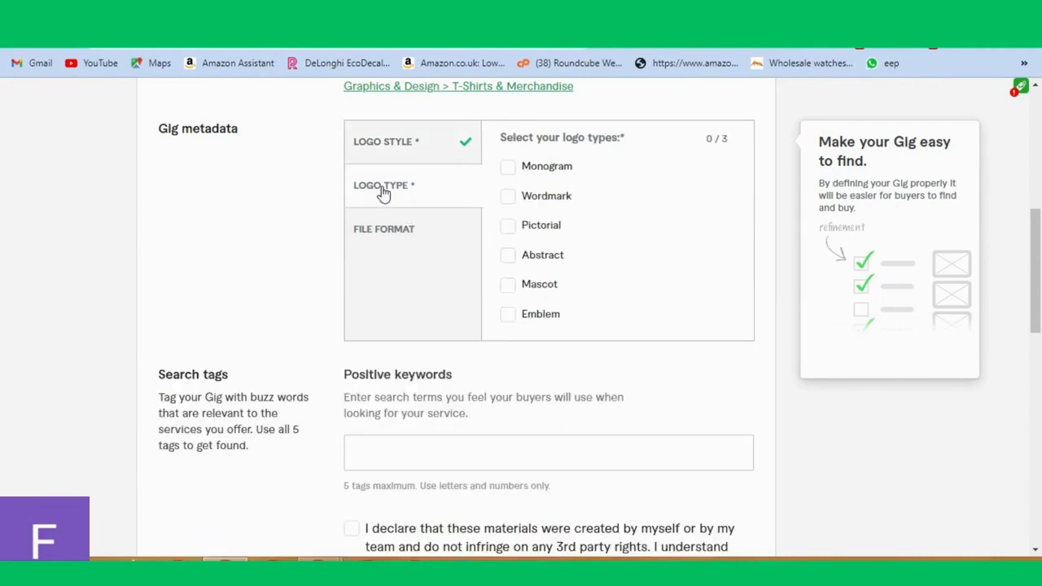
click(508, 197)
click(507, 167)
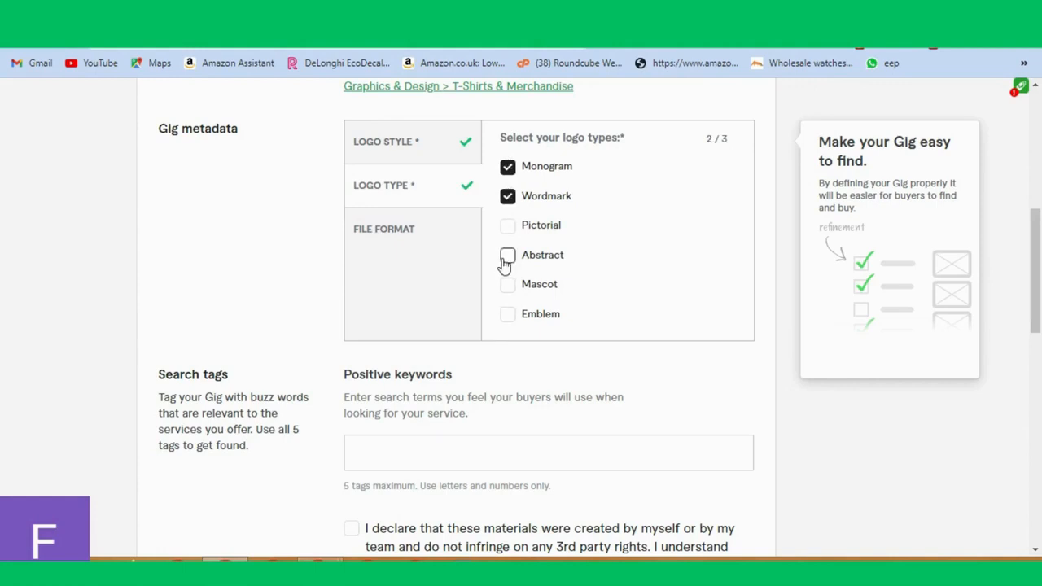
click(507, 285)
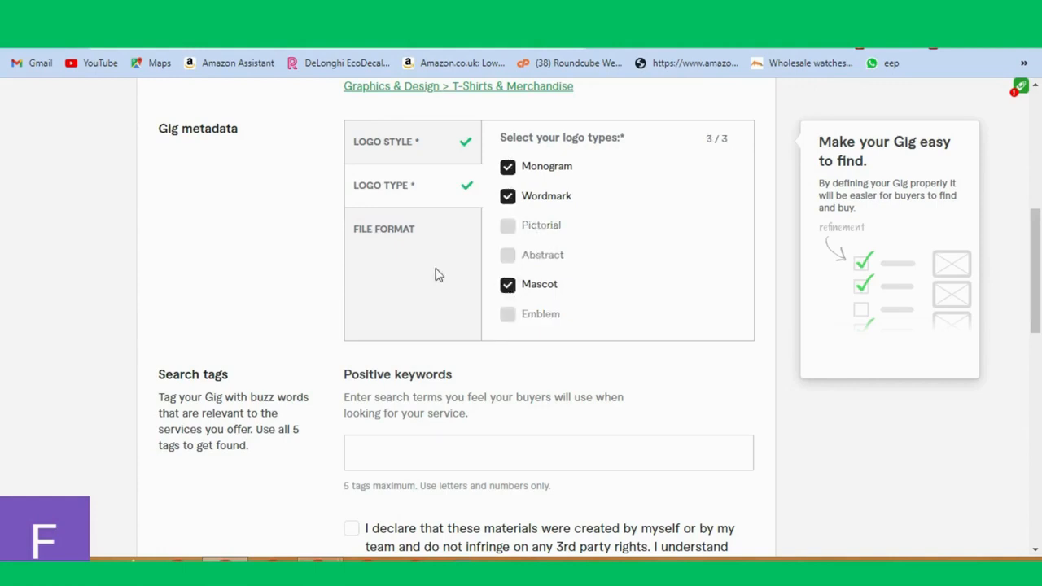
Step: Select JPG, PDF and PNG as the file formats provided with the gig
click(384, 232)
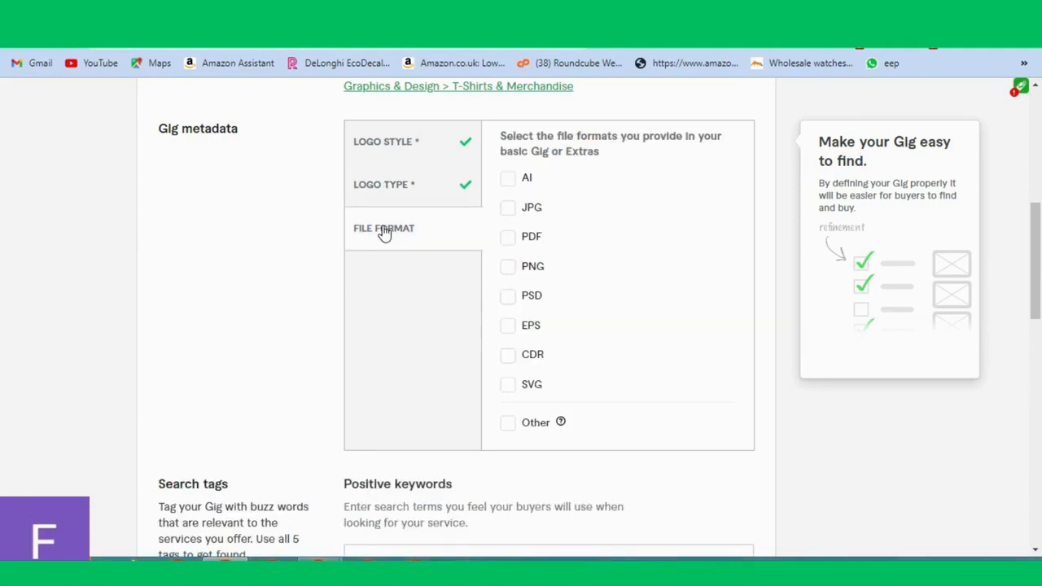
click(507, 212)
click(504, 243)
click(505, 272)
scroll(465, 361, down, 2)
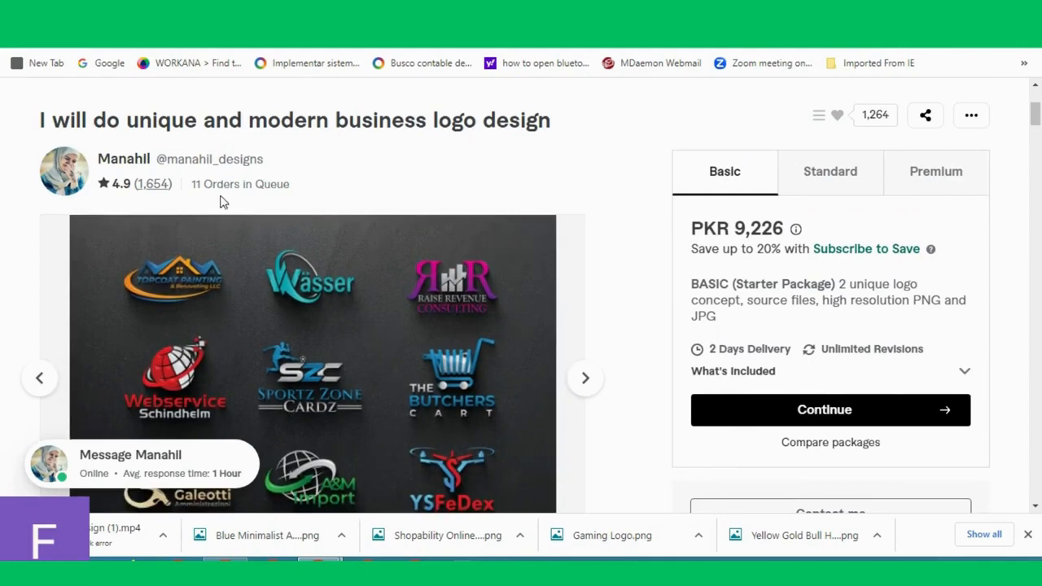
Step: Review the description, keyword line, logo style and file formats of the competing business logo design gig, and return to the gig form
scroll(228, 202, down, 7)
scroll(257, 208, down, 5)
scroll(412, 267, down, 1)
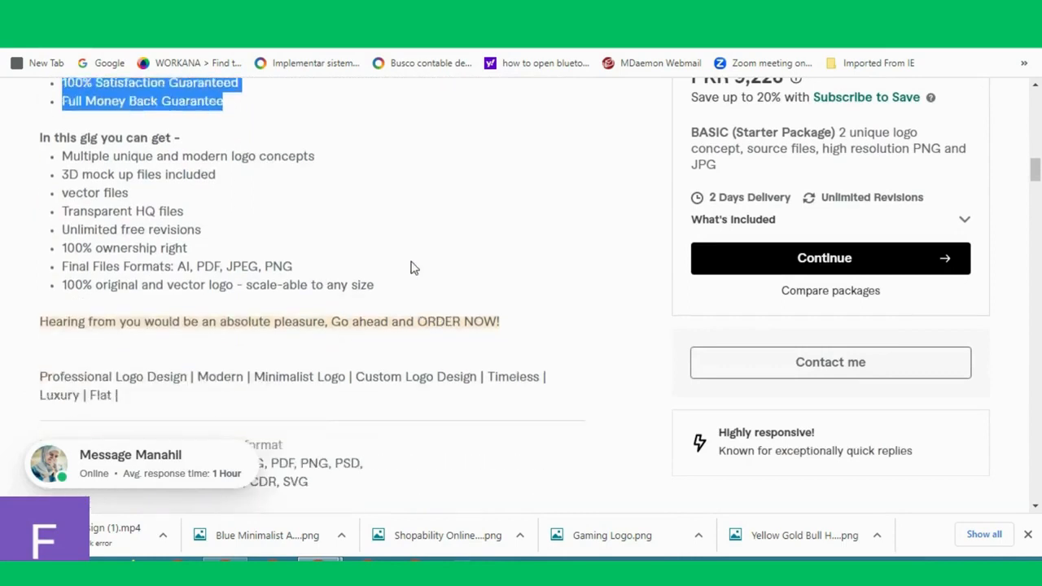
scroll(412, 267, down, 1)
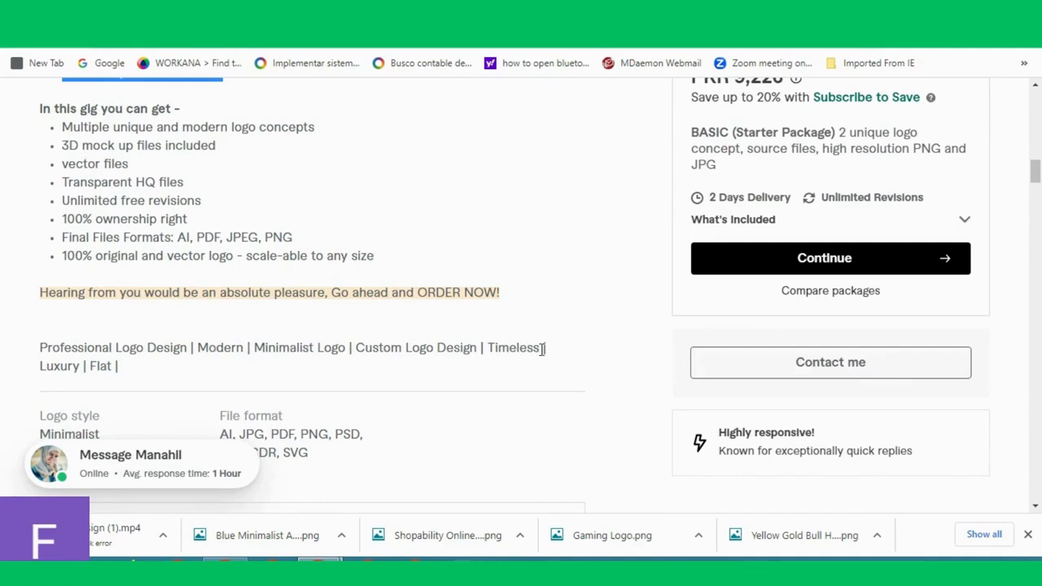
scroll(542, 349, down, 1)
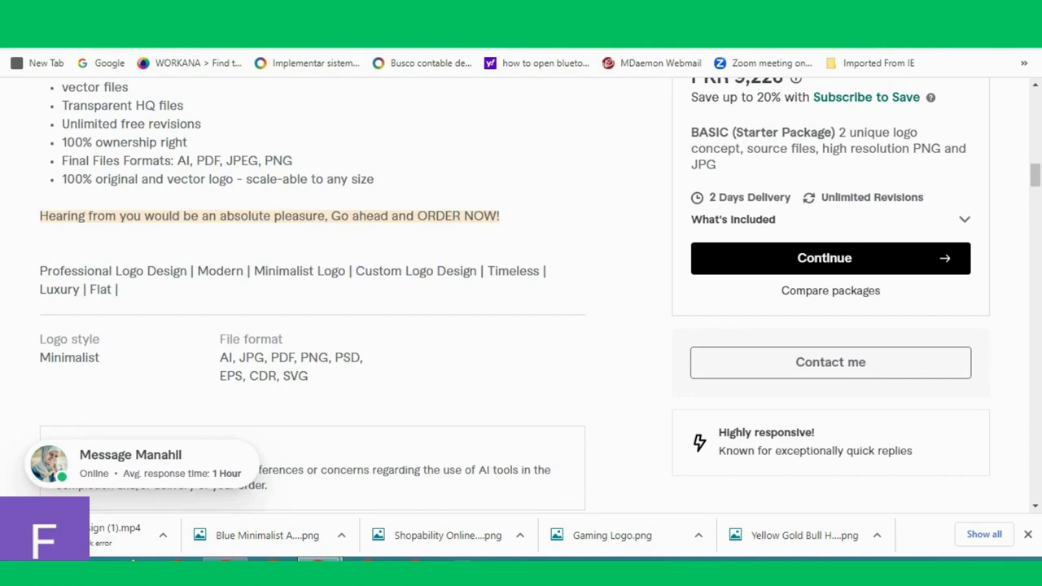
click(225, 559)
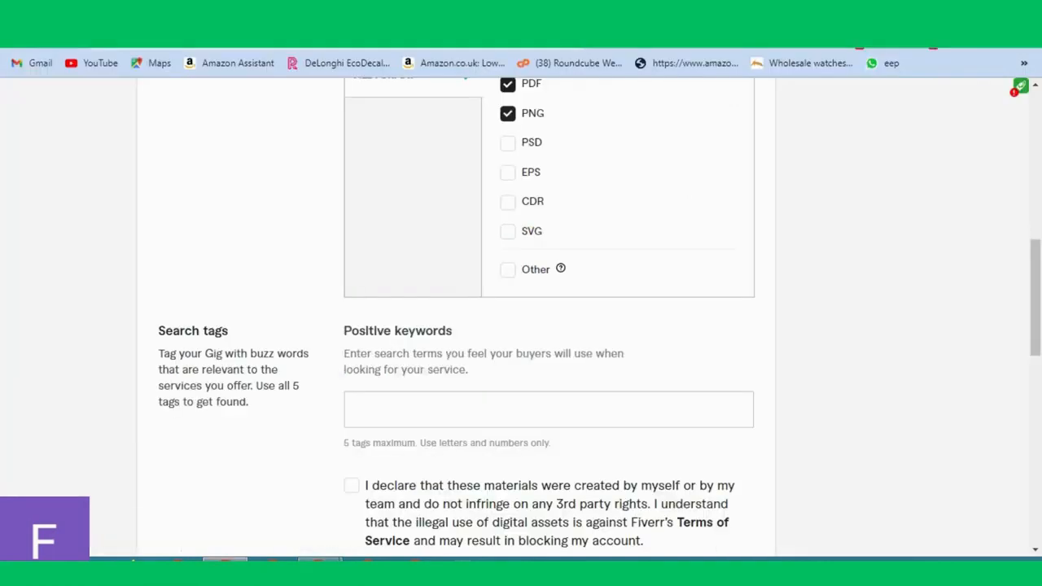
click(370, 413)
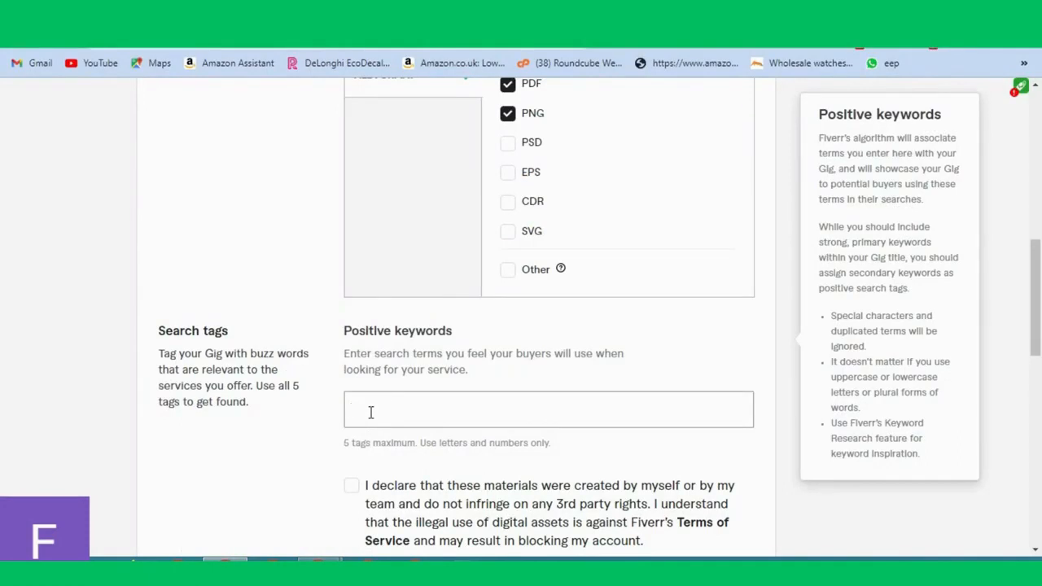
text(wri)
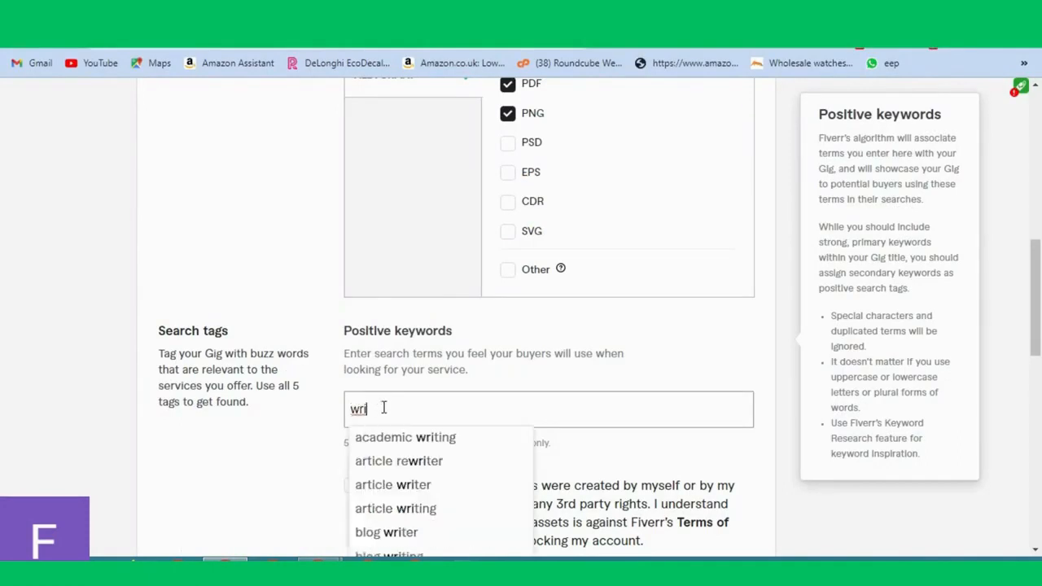
key(BackSpace)
key(BackSpace)
key(BackSpace)
text(e)
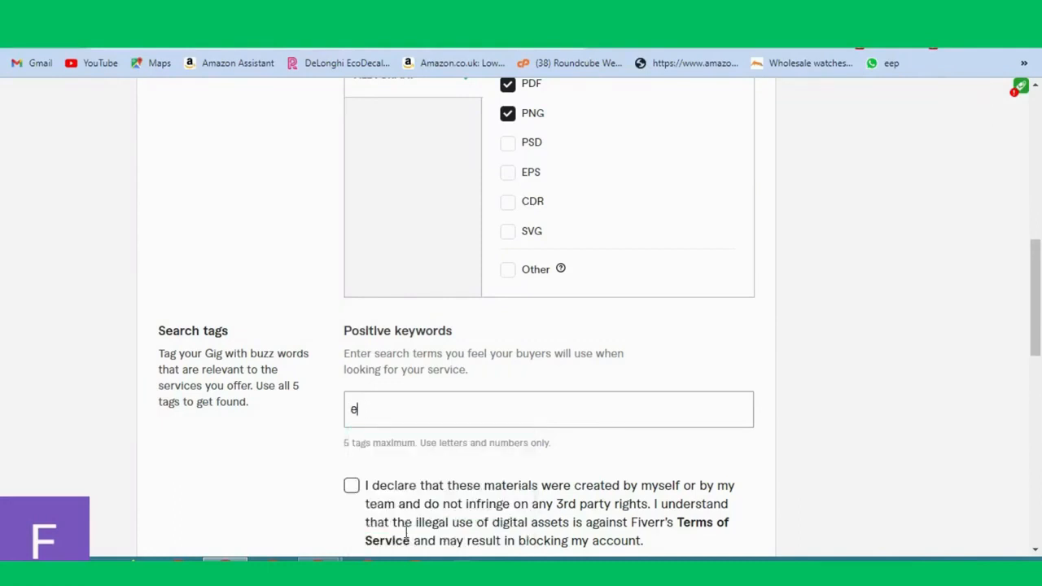
text(dit)
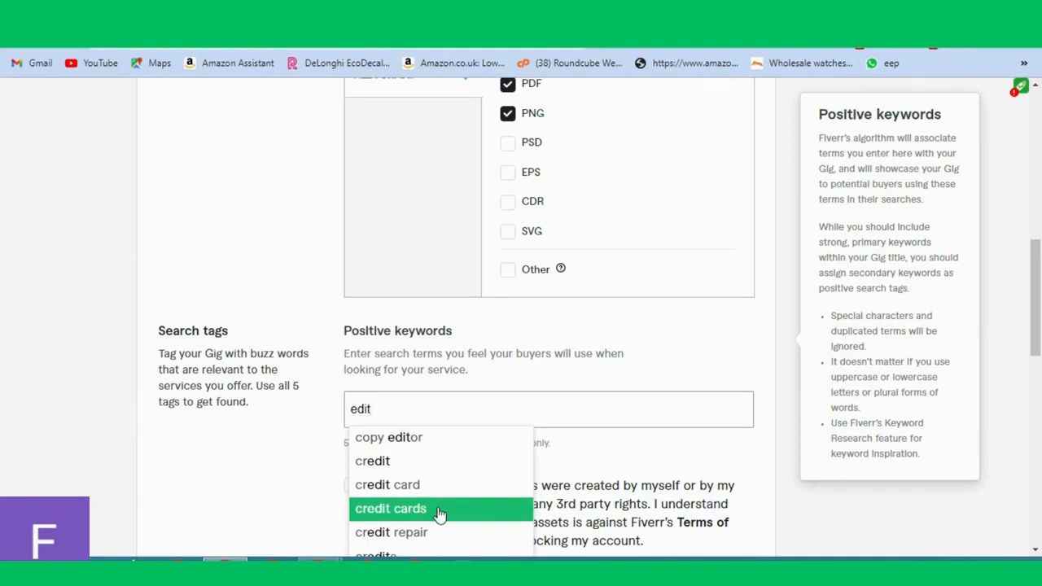
key(BackSpace)
key(BackSpace)
key(BackSpace)
key(BackSpace)
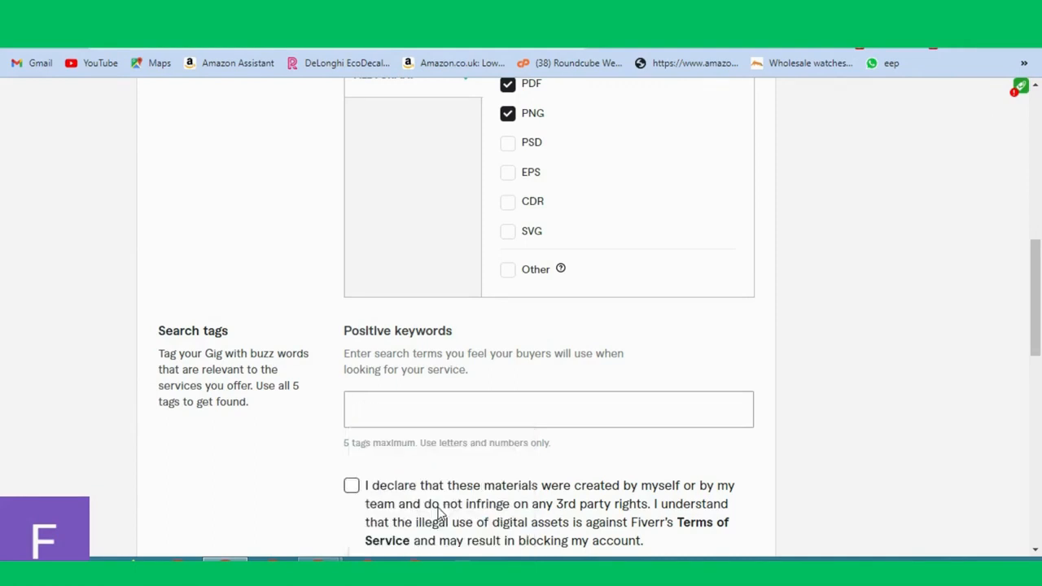
Step: Add the suggested search tags 3d logo, company logo, custom logo, design logo and create logo as positive keywords
text(logo)
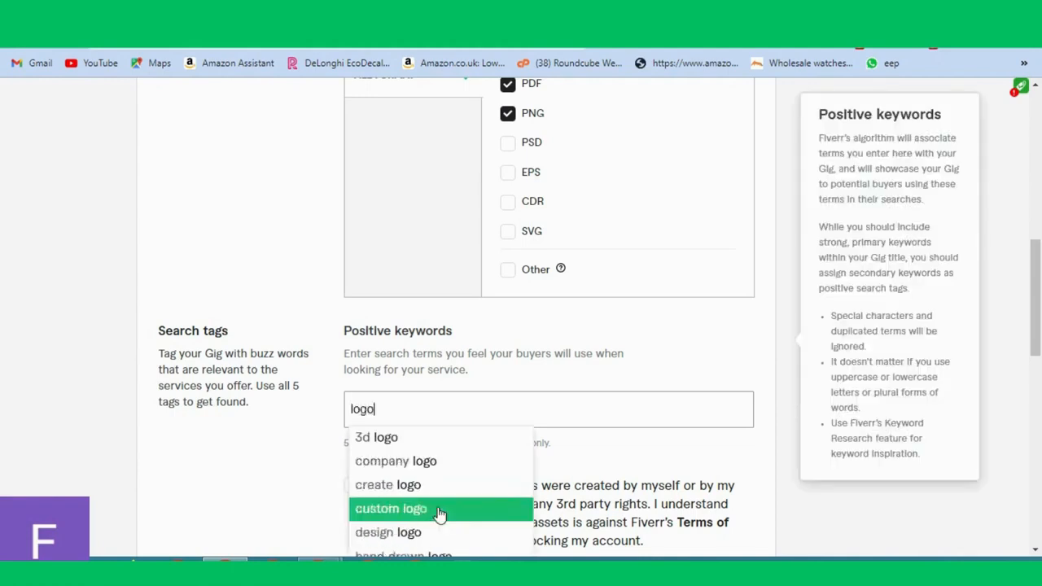
click(398, 440)
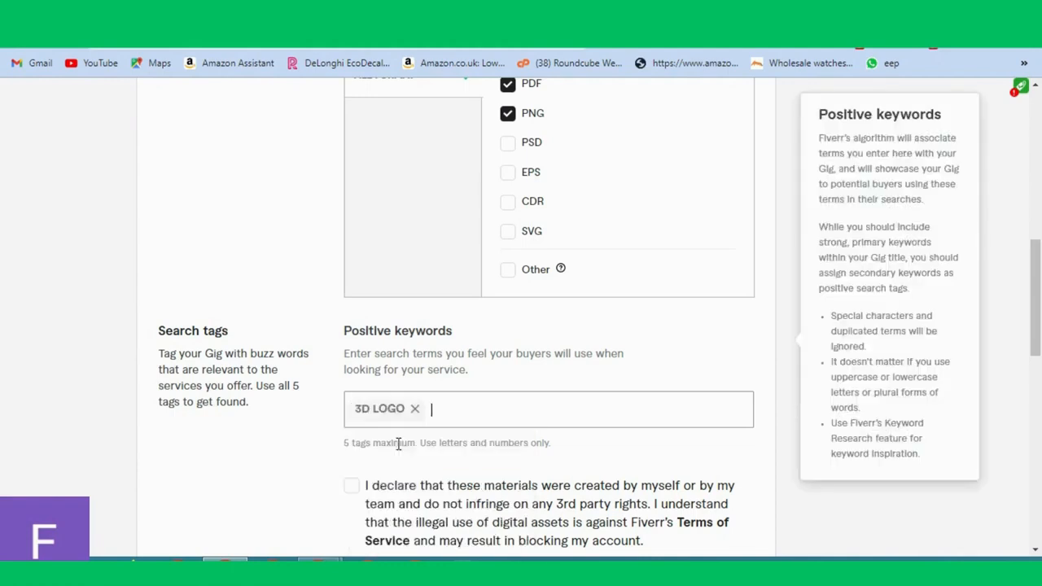
text(logo)
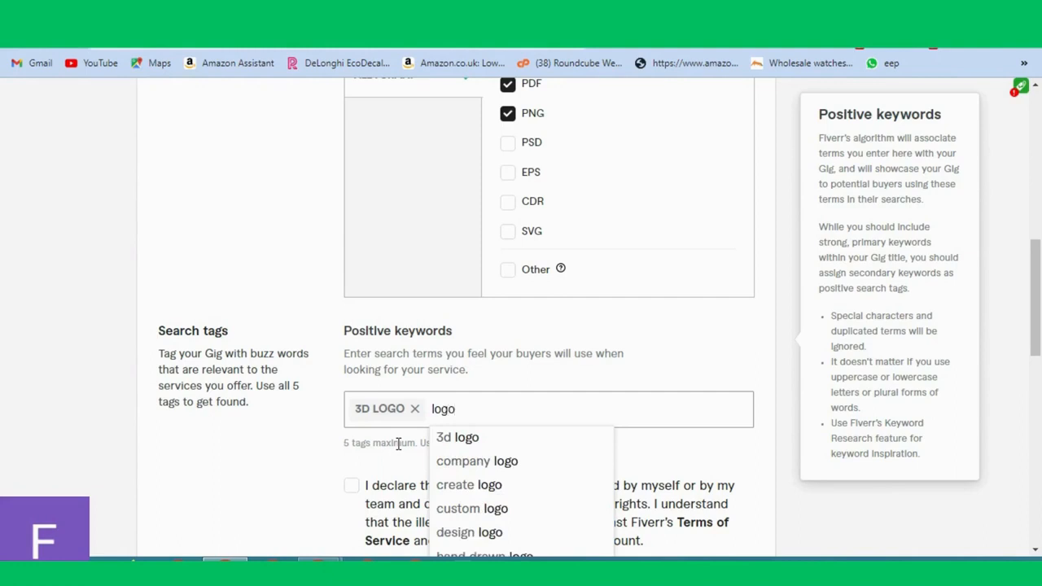
click(504, 462)
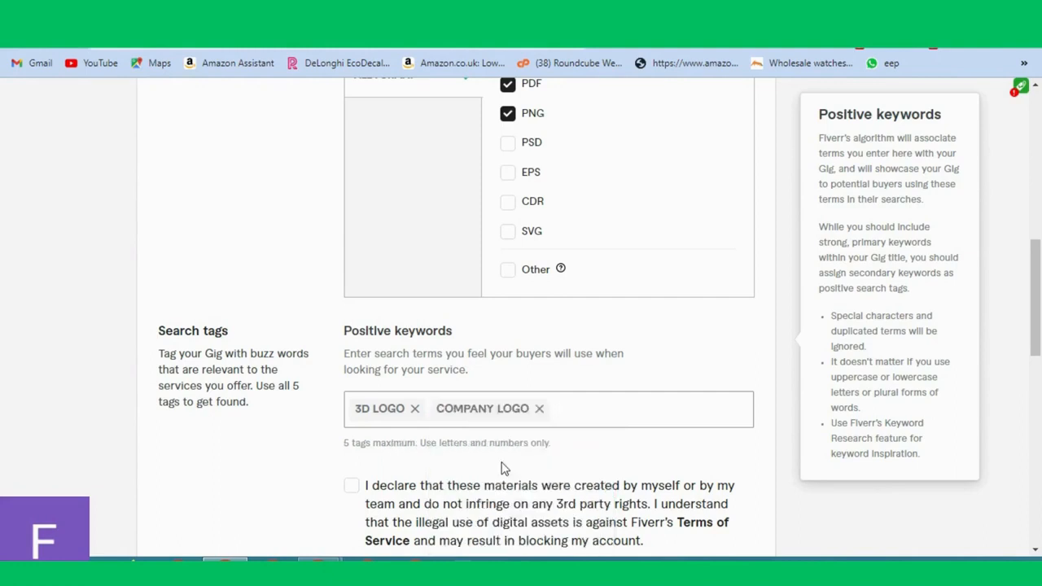
text(logo)
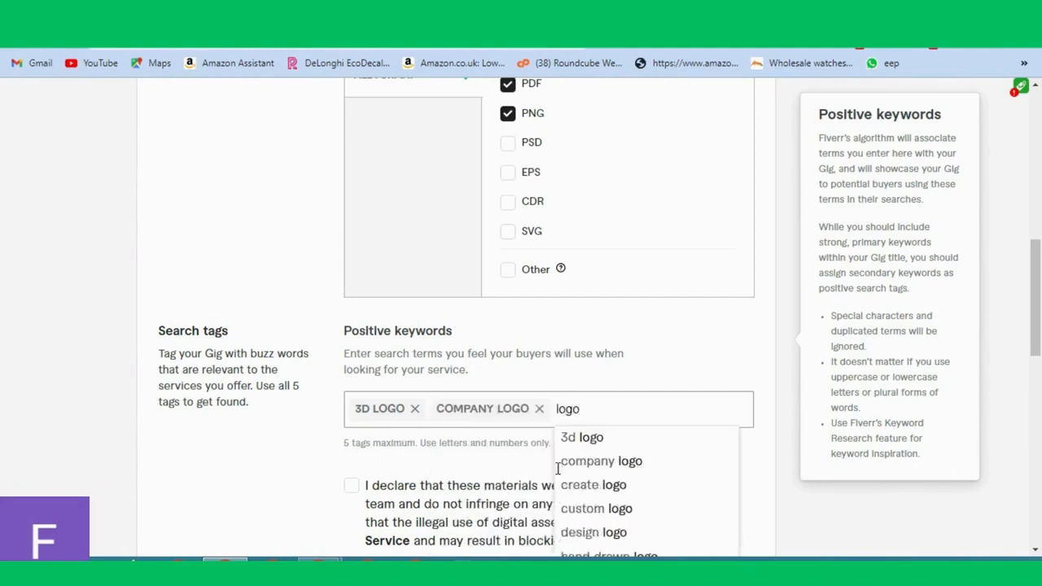
click(598, 509)
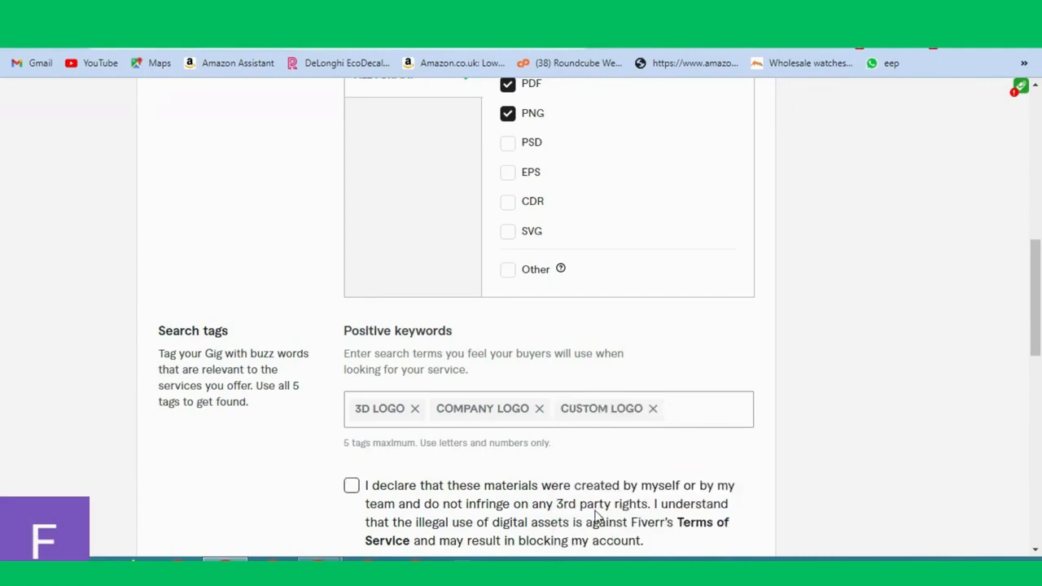
text(logo)
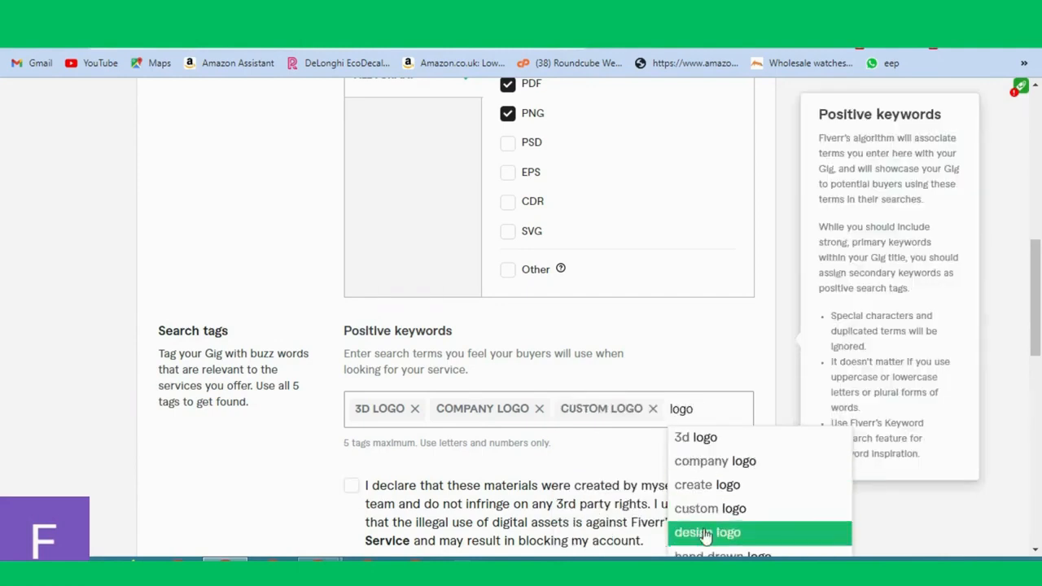
click(707, 532)
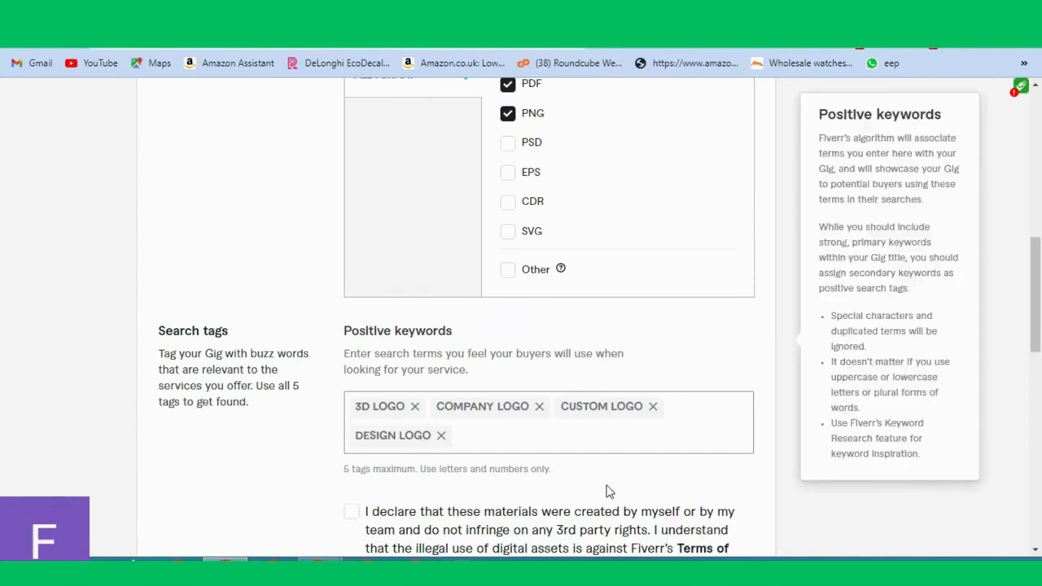
text(logo)
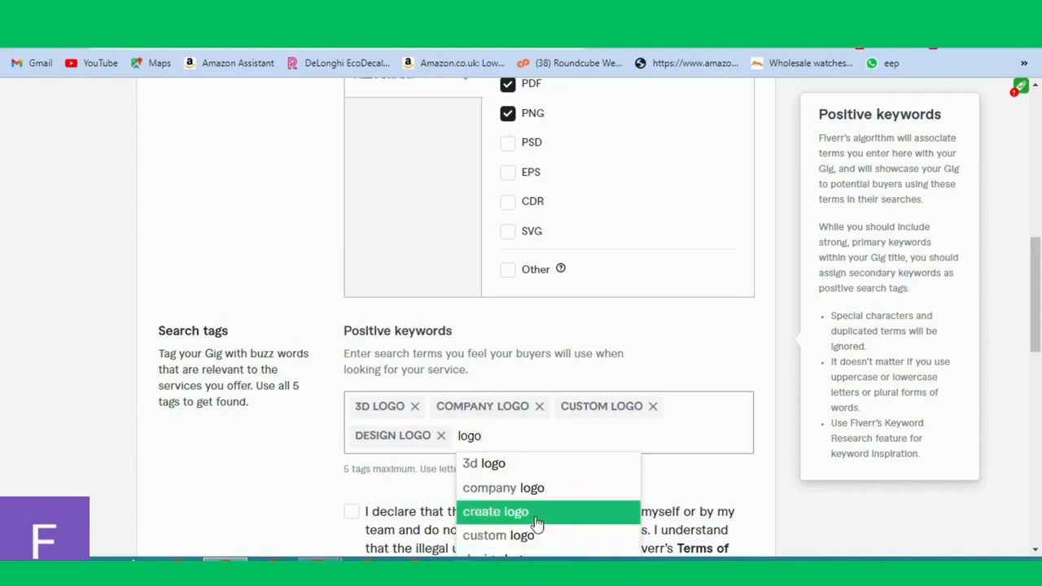
click(539, 519)
Step: Accept the declaration that the materials are original, and save the overview to continue to pricing
scroll(545, 521, down, 1)
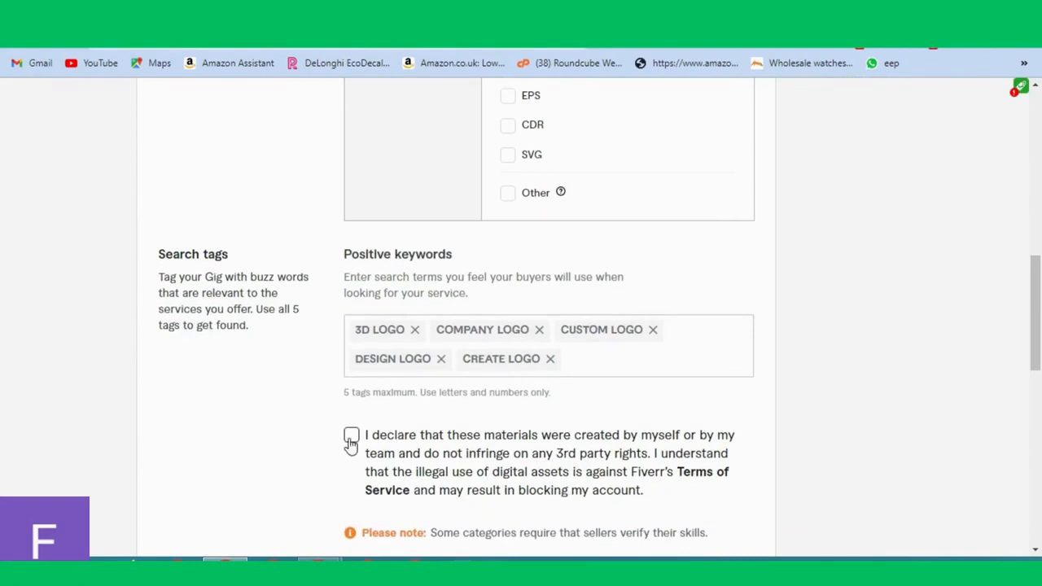
scroll(350, 443, down, 1)
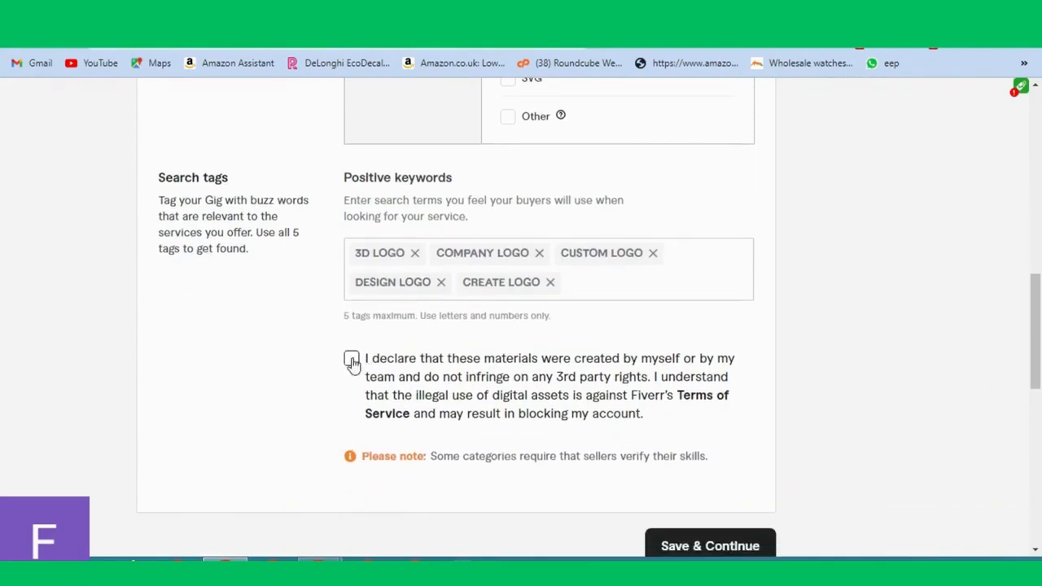
click(351, 362)
click(709, 542)
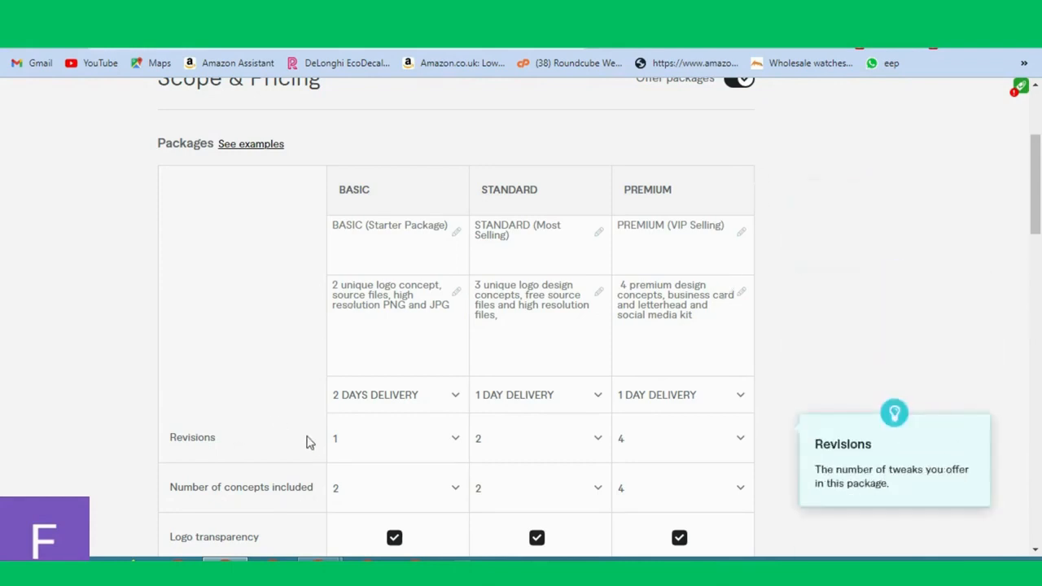
Step: Examine the revisions, concepts, included deliverables and prices of the Basic, Standard and Premium packages
scroll(419, 458, down, 1)
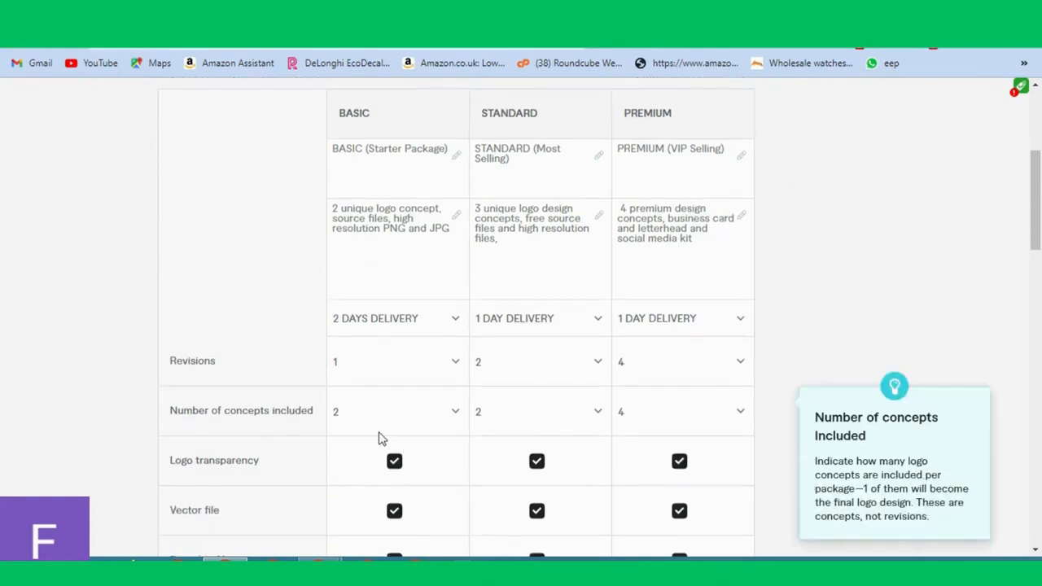
scroll(317, 438, down, 1)
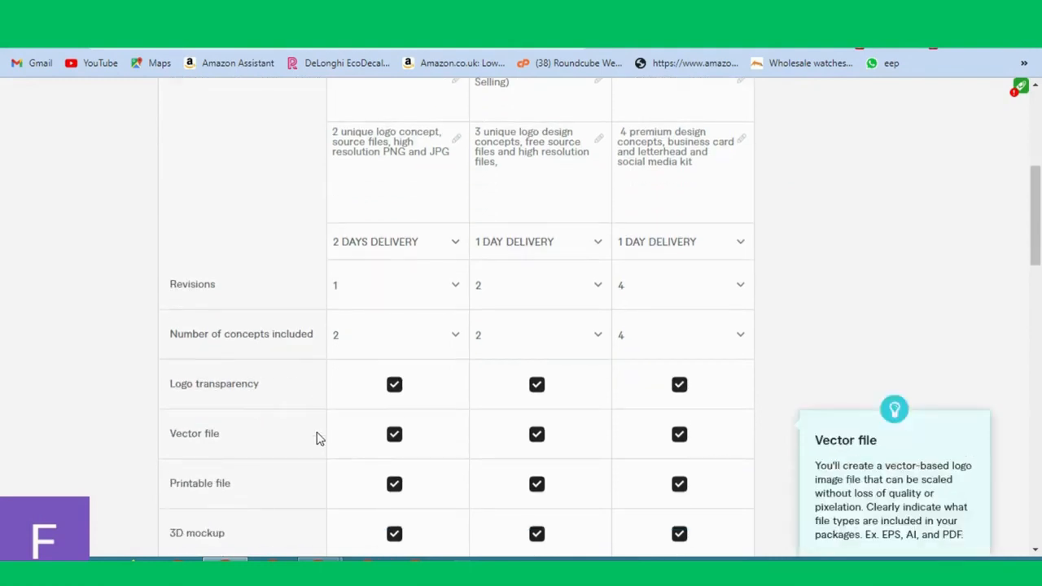
scroll(318, 437, down, 2)
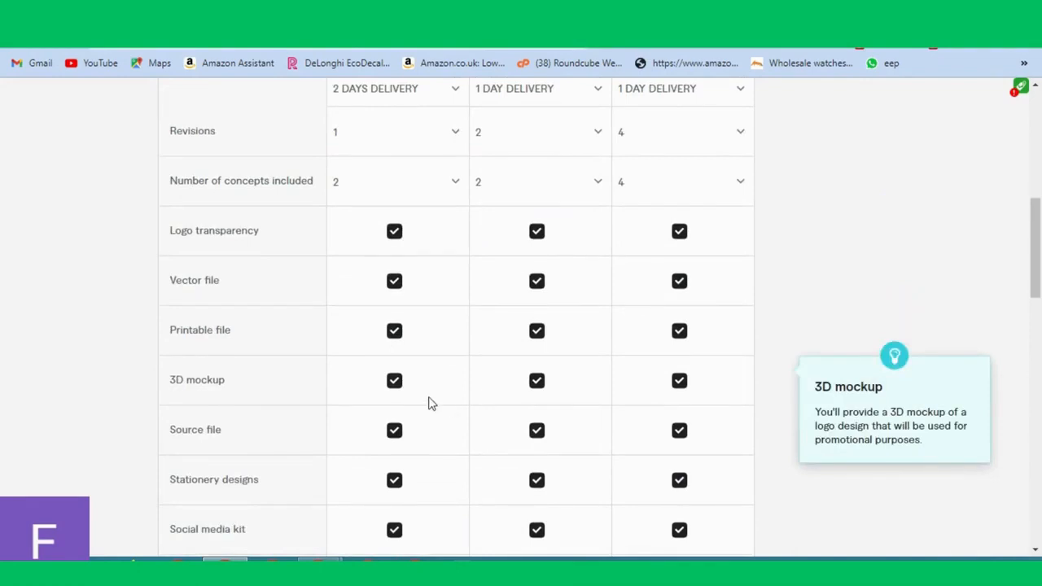
scroll(428, 405, down, 1)
scroll(428, 404, down, 1)
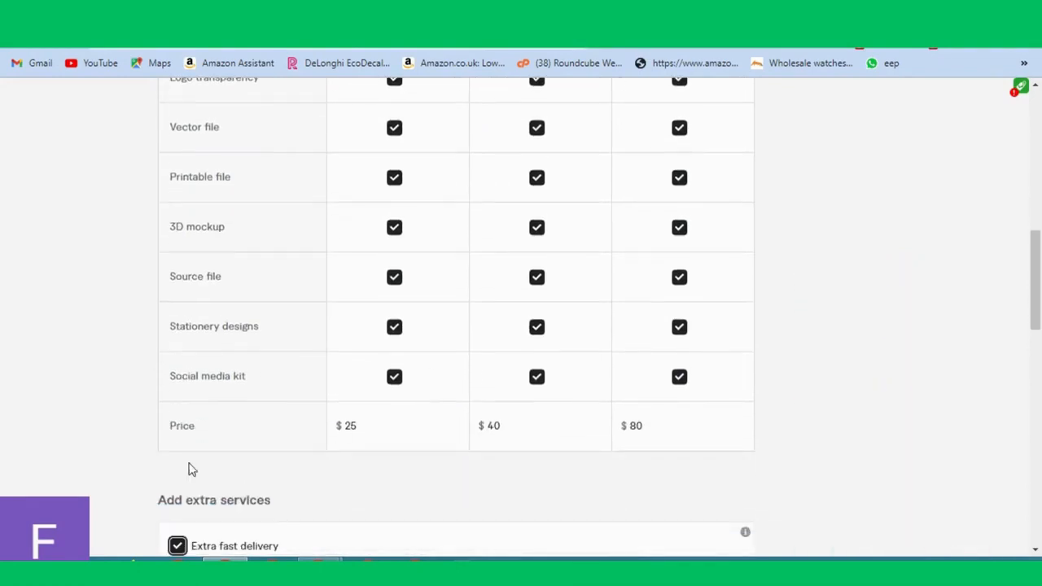
Step: Check the package prices and the extra services, and try to save the pricing
mouse_move(393, 447)
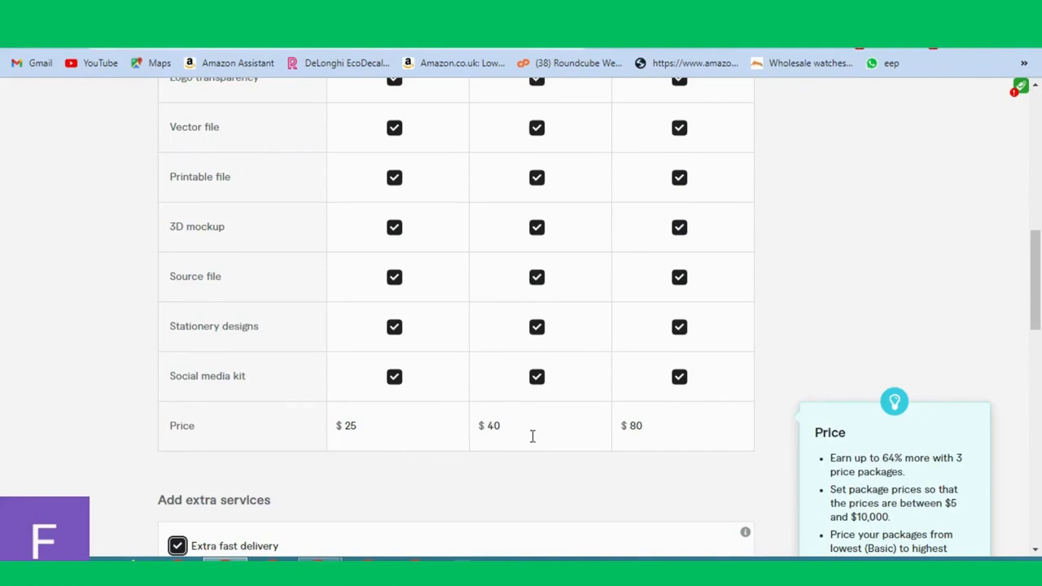
scroll(706, 424, down, 1)
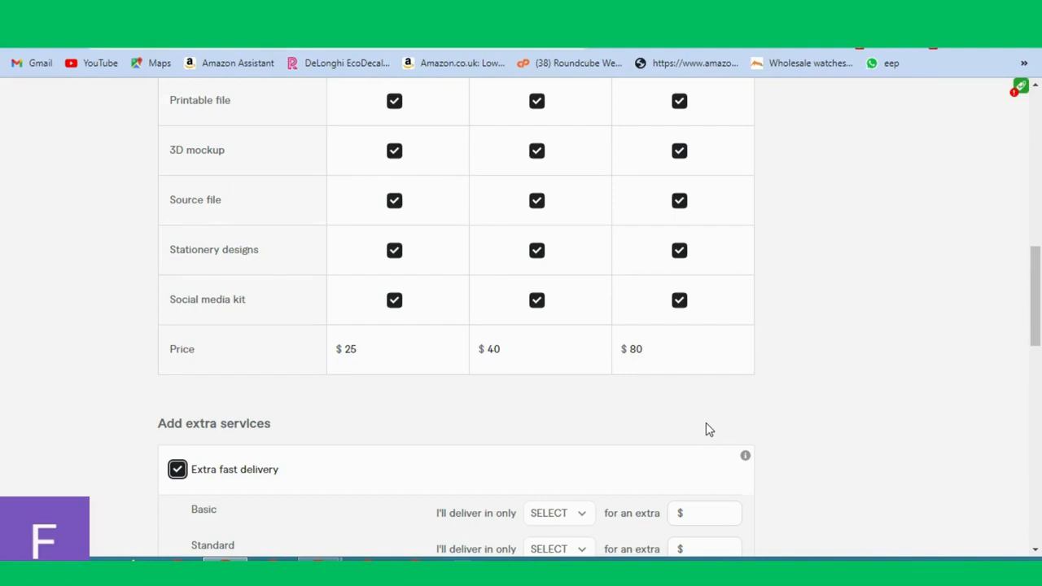
scroll(719, 403, down, 3)
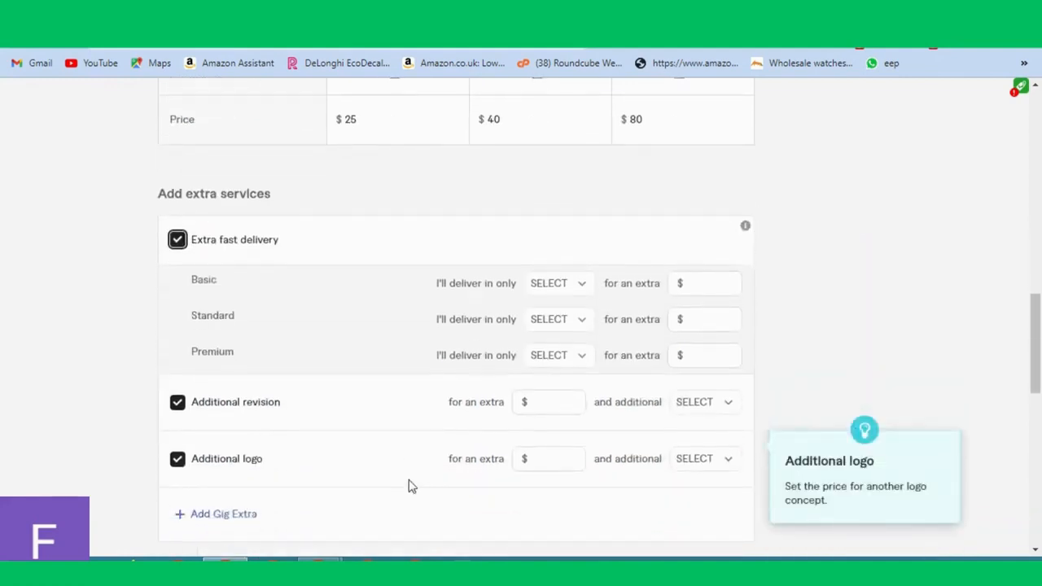
scroll(410, 486, down, 1)
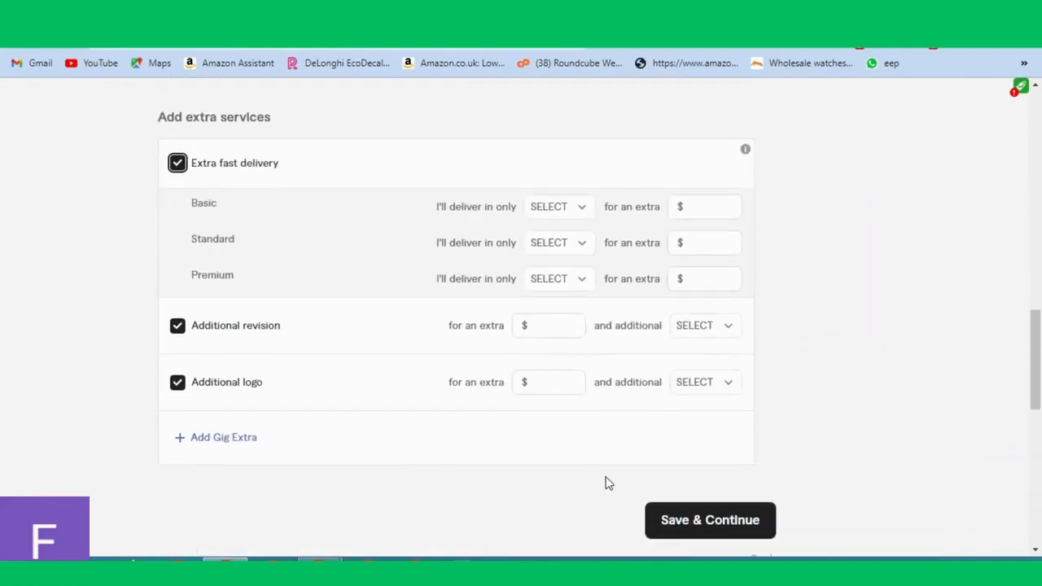
click(711, 527)
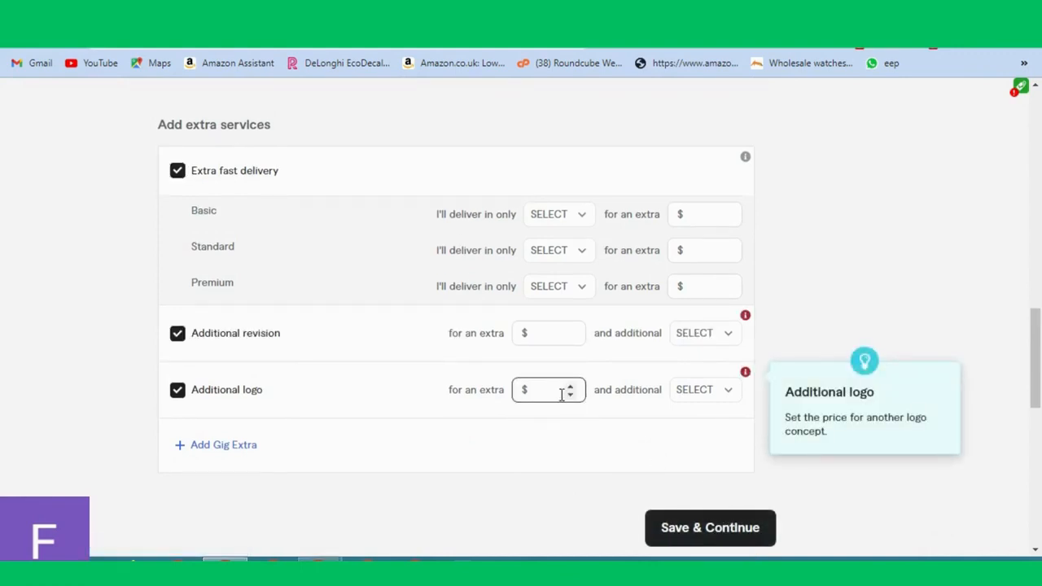
Step: Set the extra price to $10 for both the additional revision and the additional logo
click(544, 333)
text(10)
click(542, 391)
text(10)
Step: Set the additional time to 2 days for the revision and 3 days for the logo, and save the pricing to continue
click(722, 333)
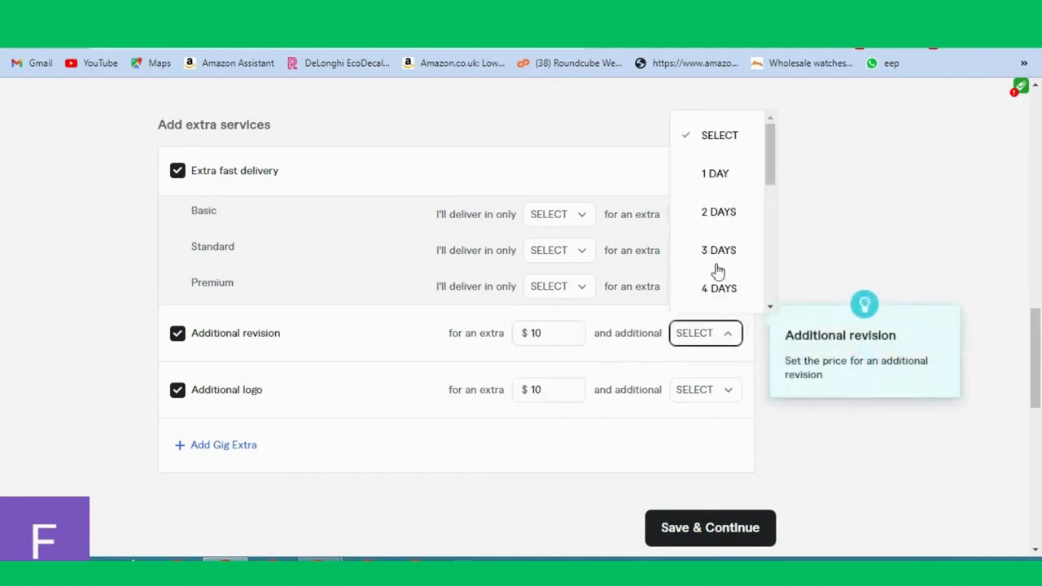
click(718, 214)
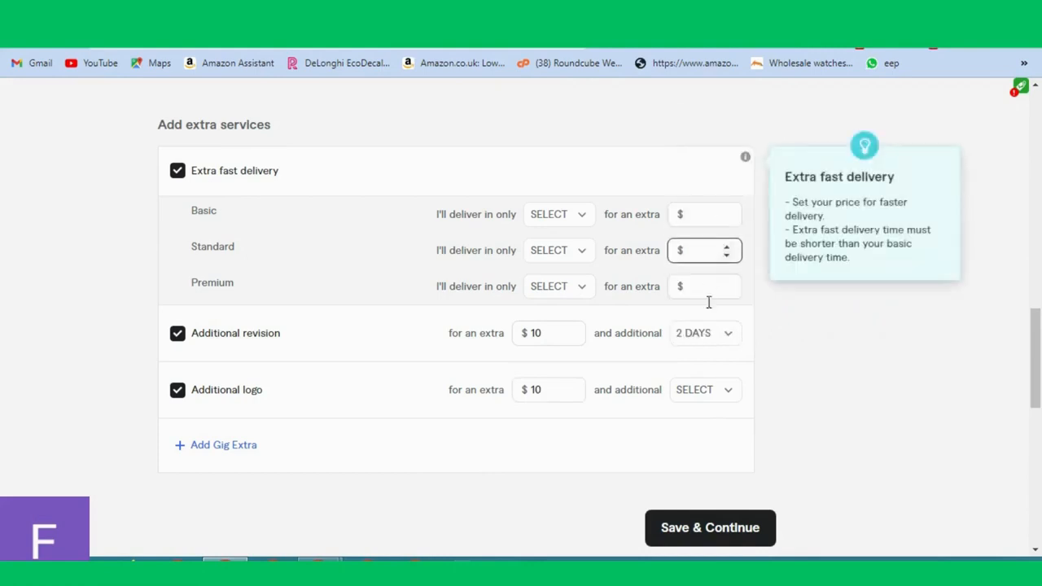
click(698, 391)
click(716, 308)
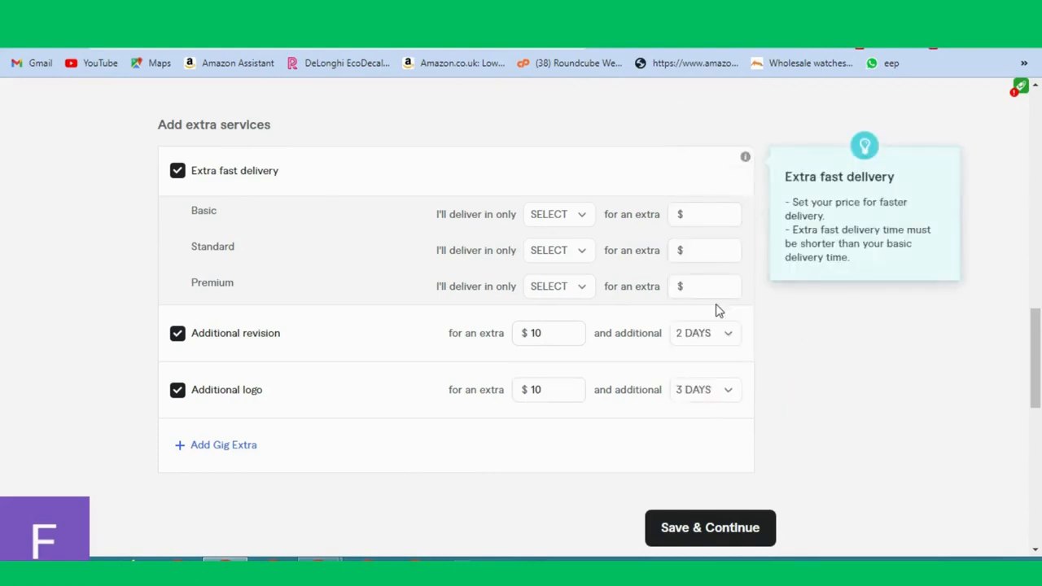
click(713, 529)
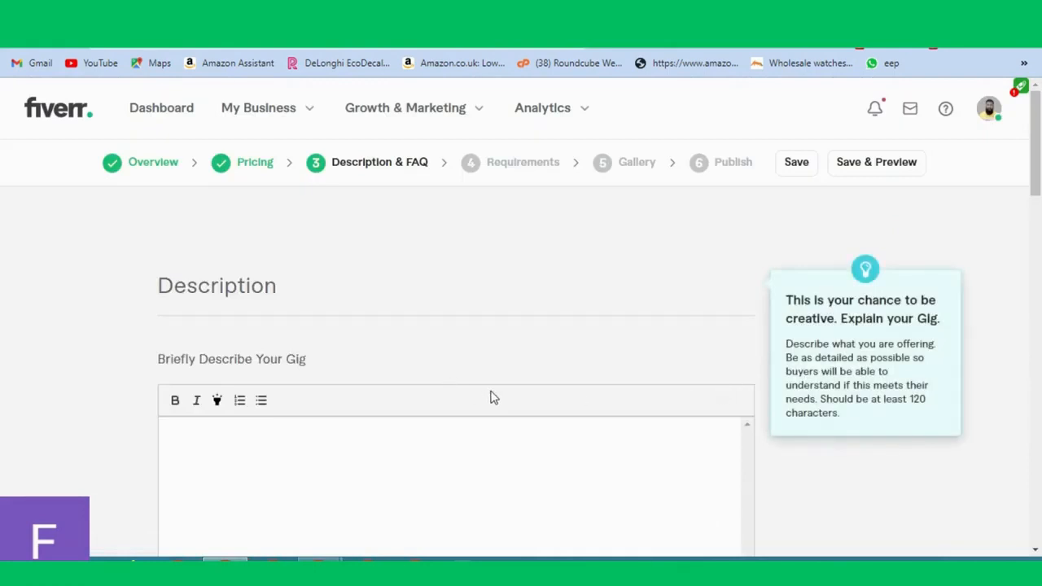
Step: Examine the introduction and the Why Choose me list in the competing logo design gig's About this gig section
scroll(491, 398, down, 2)
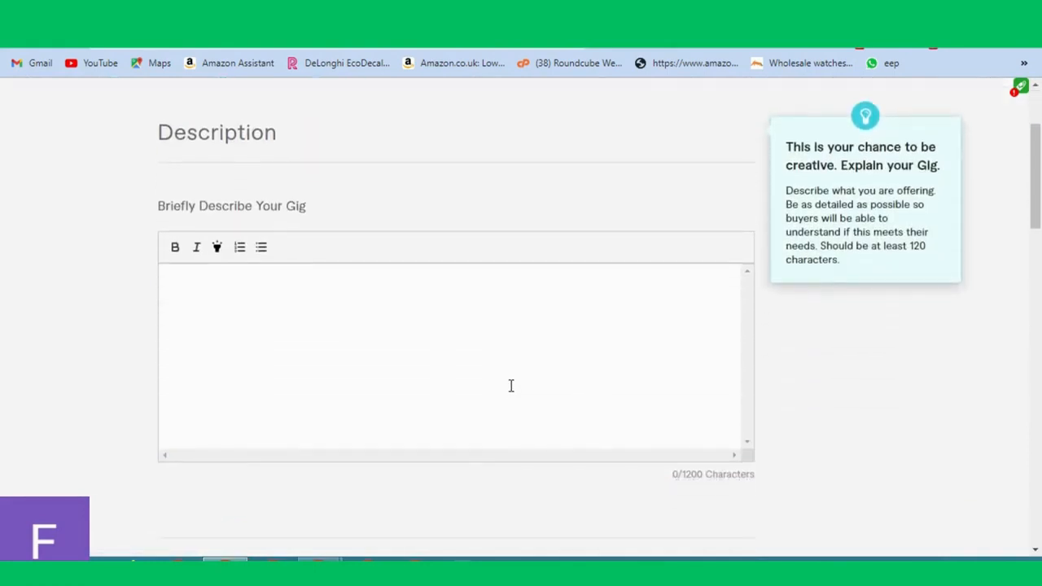
scroll(511, 386, down, 1)
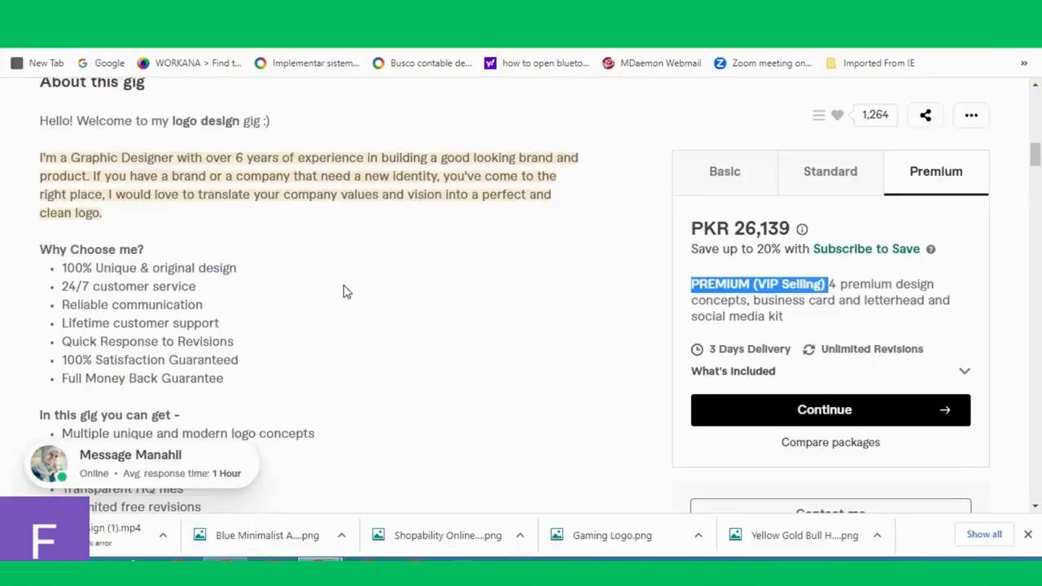
scroll(344, 291, down, 2)
scroll(344, 291, up, 3)
scroll(321, 325, up, 2)
scroll(321, 326, down, 2)
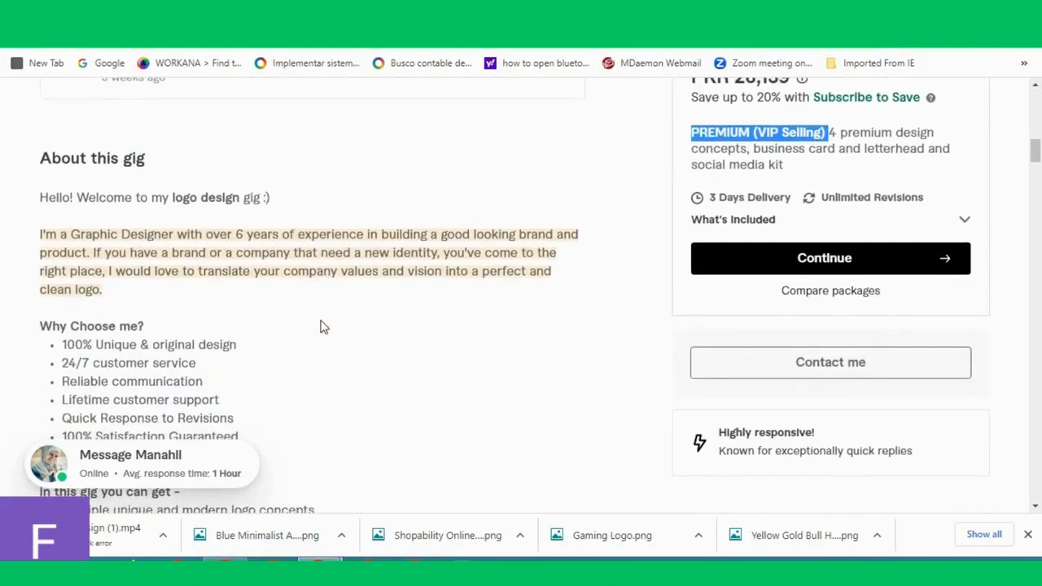
scroll(321, 326, down, 1)
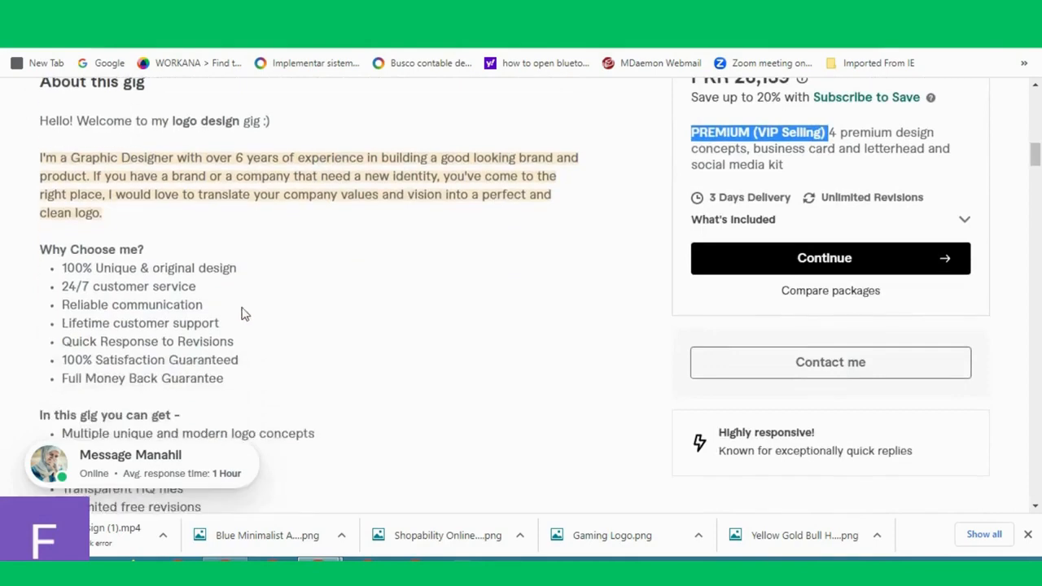
scroll(140, 264, up, 2)
scroll(70, 270, down, 3)
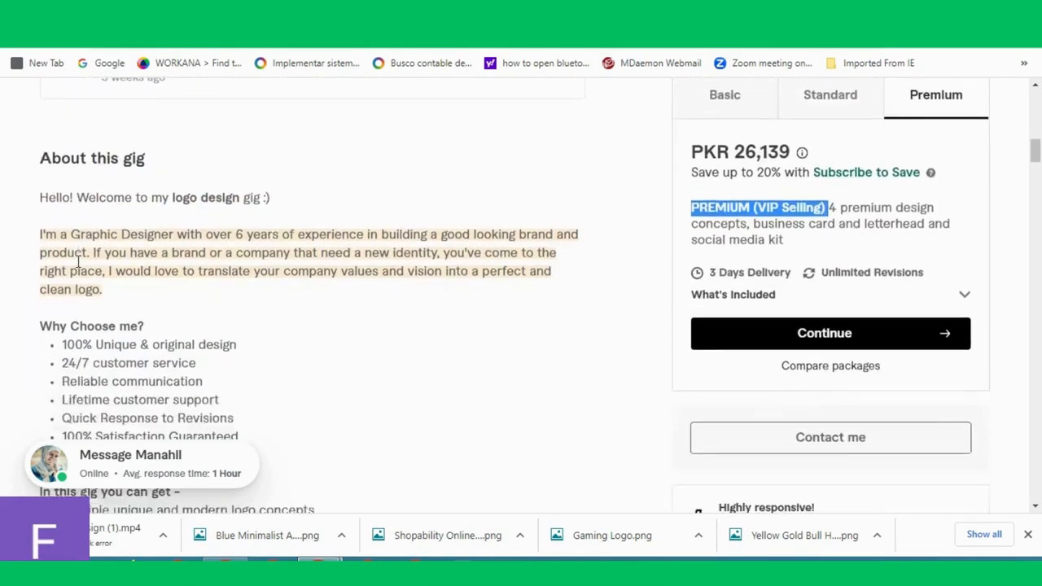
Step: Copy the competing gig's About this gig text, through its closing keyword line, into the gig description and check the pasted content
scroll(78, 269, down, 4)
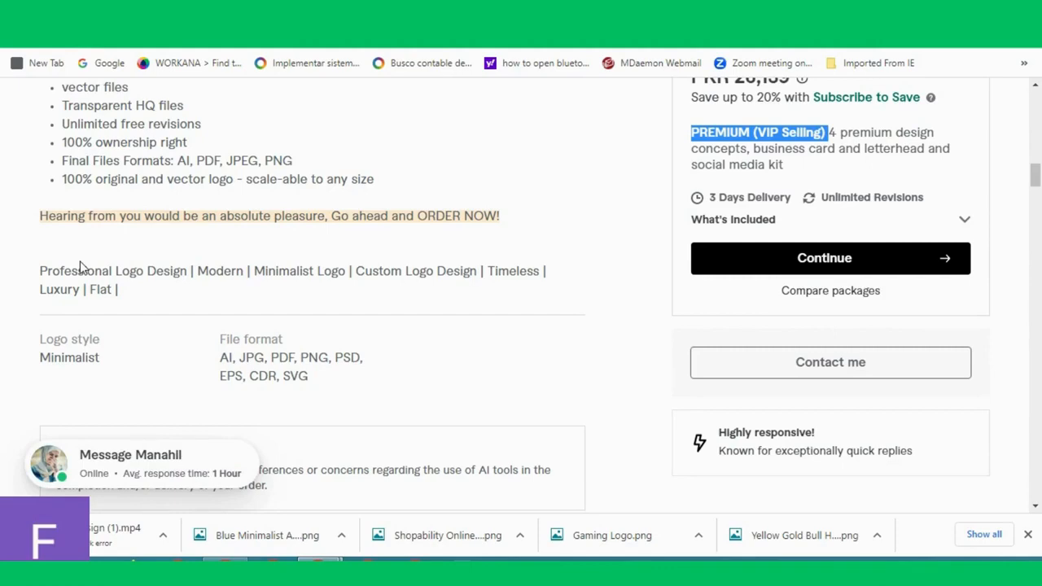
scroll(79, 269, up, 5)
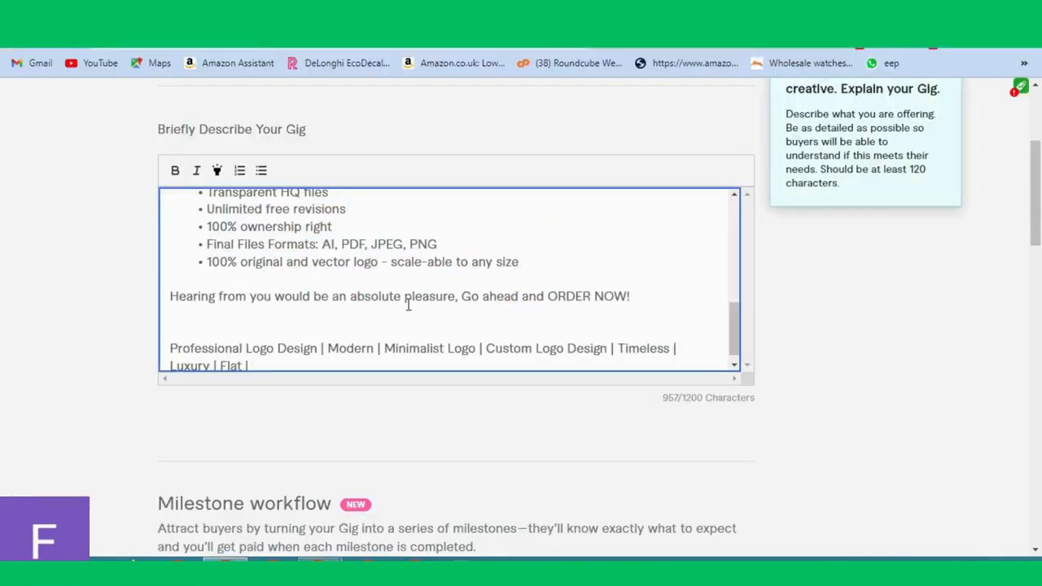
scroll(407, 305, up, 6)
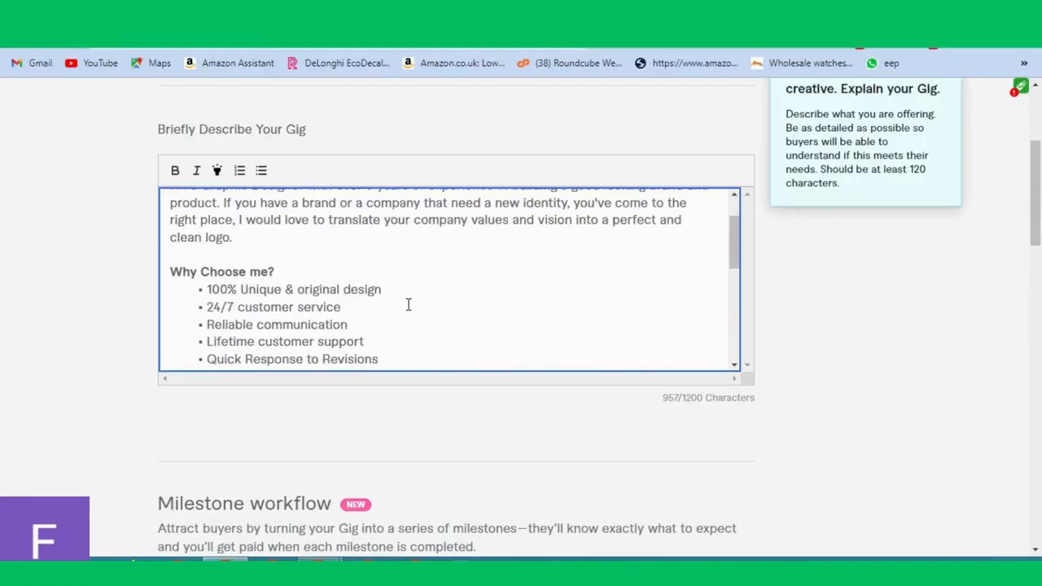
scroll(408, 305, down, 6)
scroll(811, 358, down, 3)
Step: Start a new FAQ entry with the question "Why Chose me"
scroll(597, 351, down, 10)
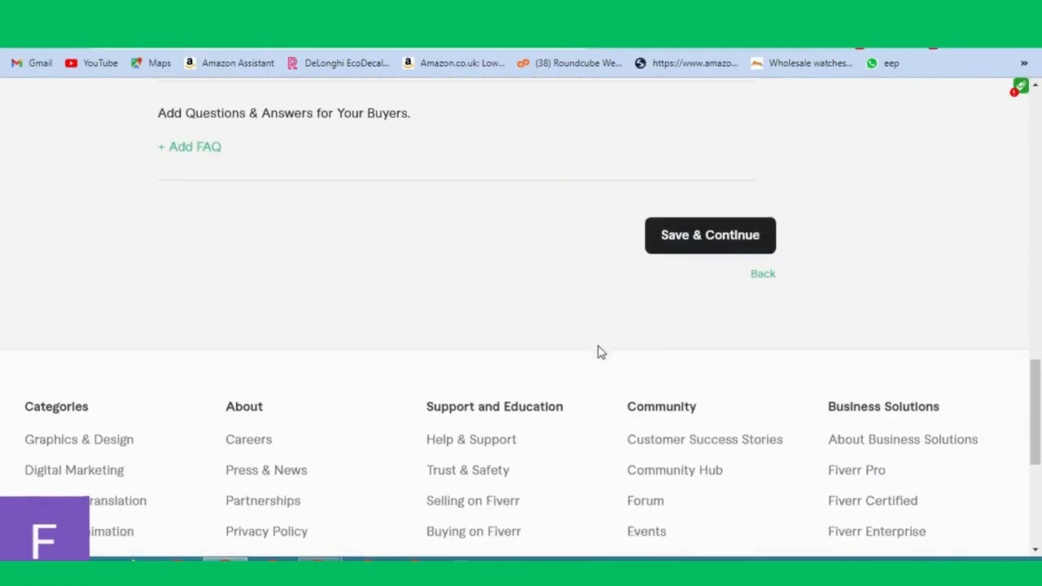
scroll(536, 352, up, 1)
scroll(536, 352, up, 1)
mouse_move(349, 307)
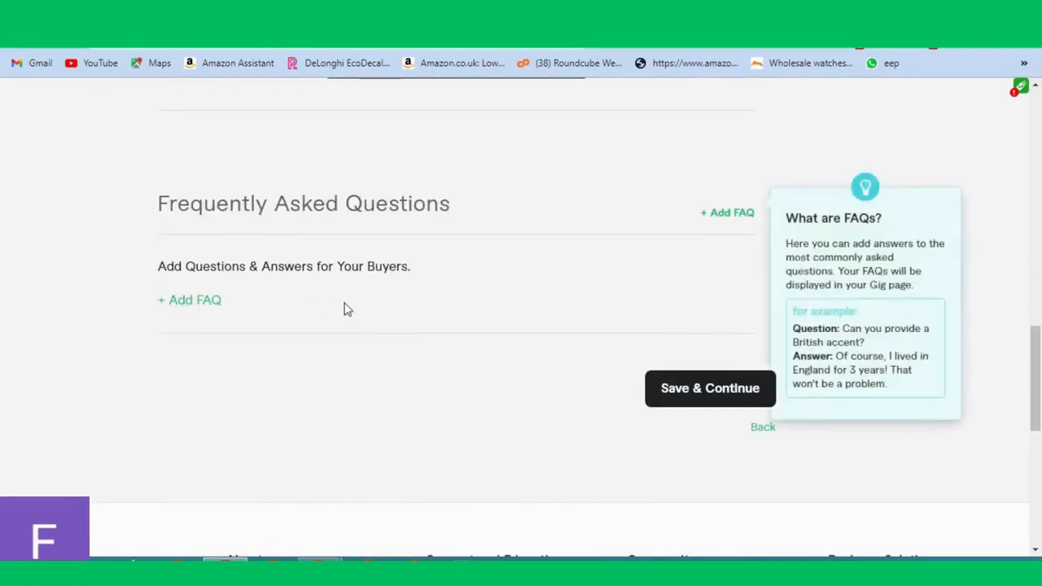
click(211, 307)
click(245, 315)
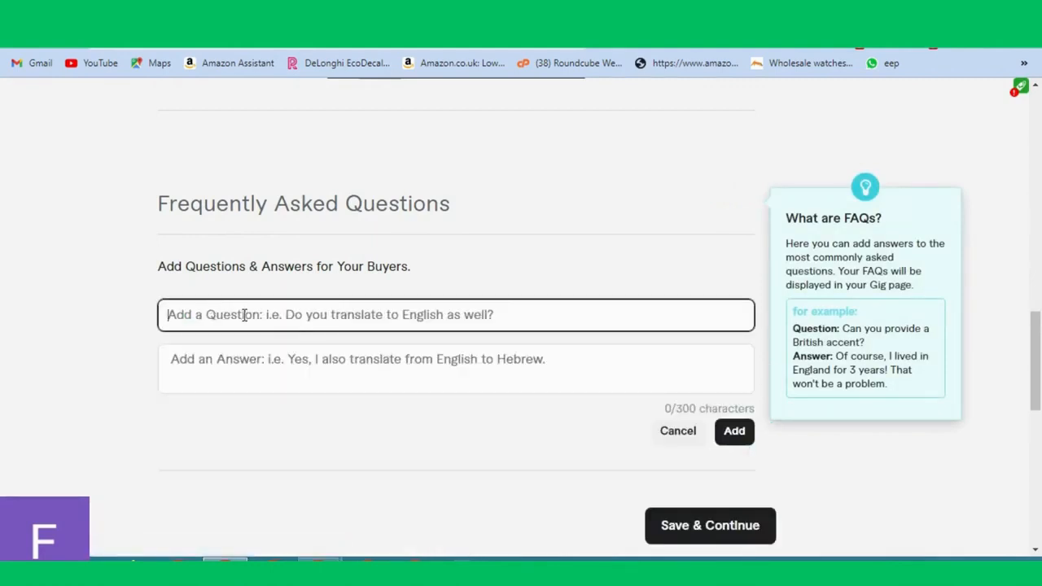
text(Why Chose )
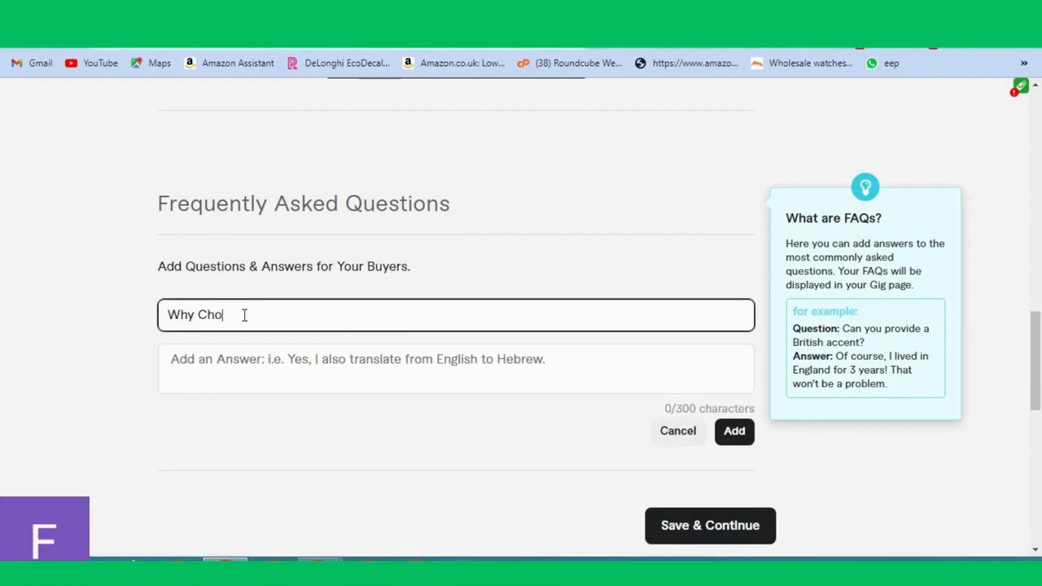
text(me)
Step: Answer the FAQ with the copied list of reasons ending in Full Money Back Guarantee, add it, and save to continue to requirements
click(515, 370)
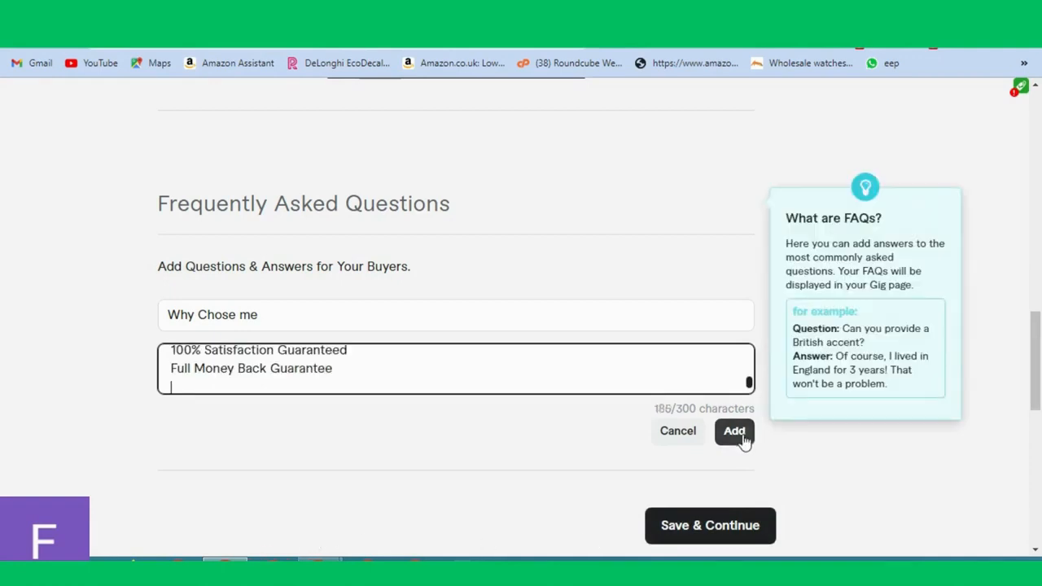
click(735, 431)
click(686, 456)
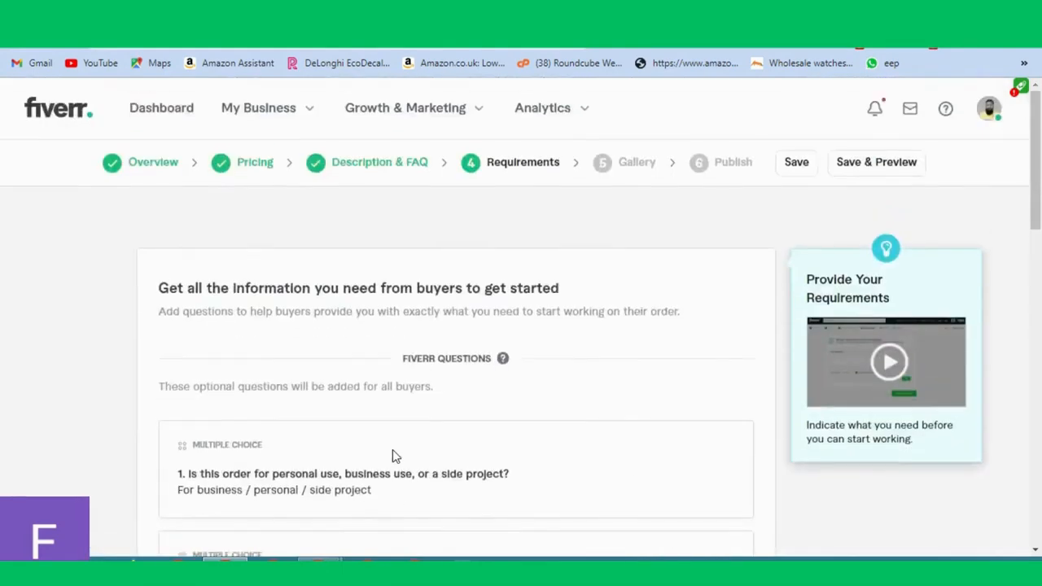
Step: Copy Fiverr's first question about personal, business or side project use into a new required free-text question, add it, and save the requirements
scroll(386, 383, down, 1)
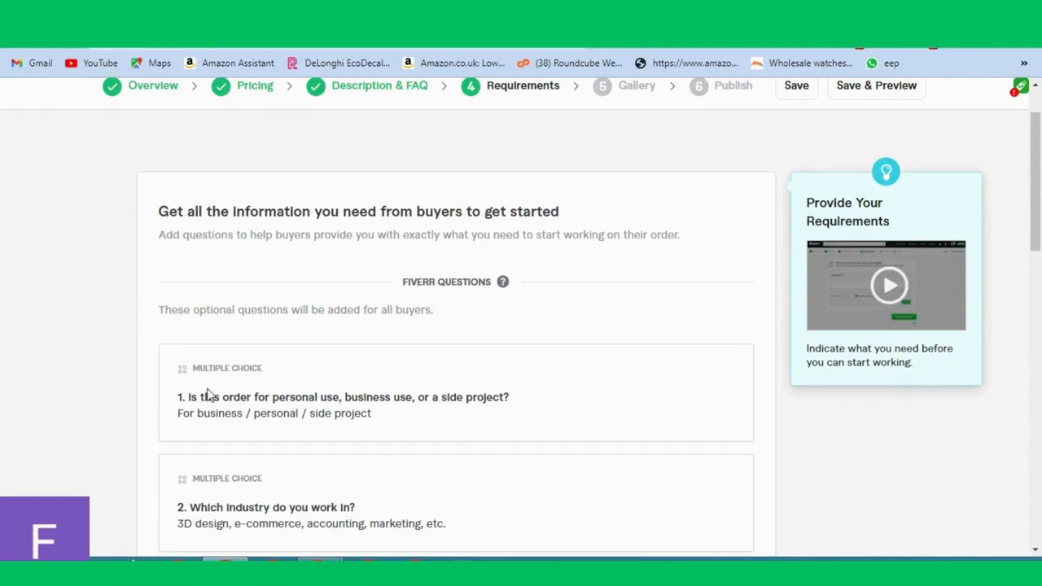
drag(177, 396, 388, 430)
key(ctrl+c)
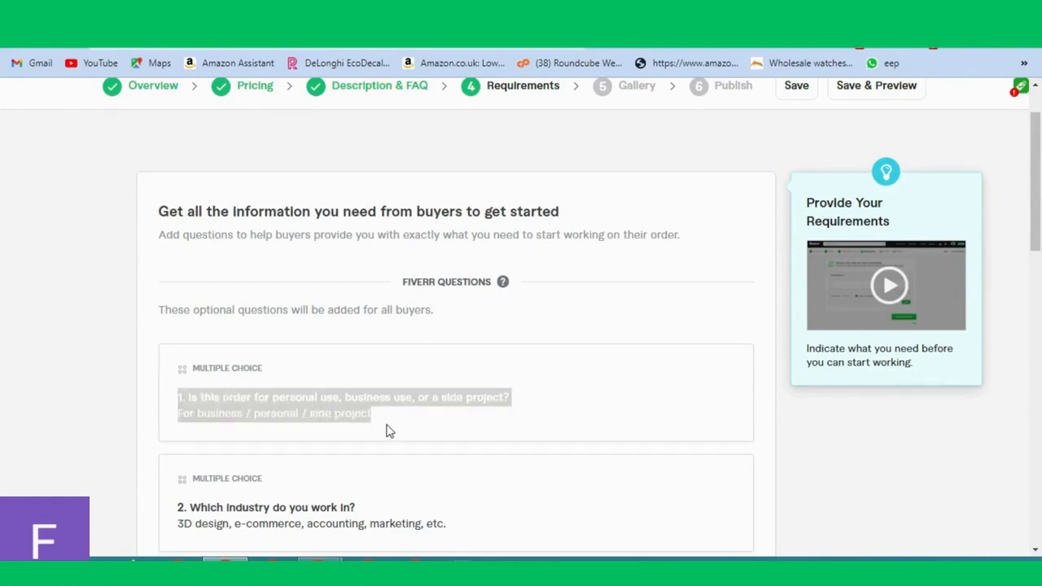
scroll(393, 431, down, 6)
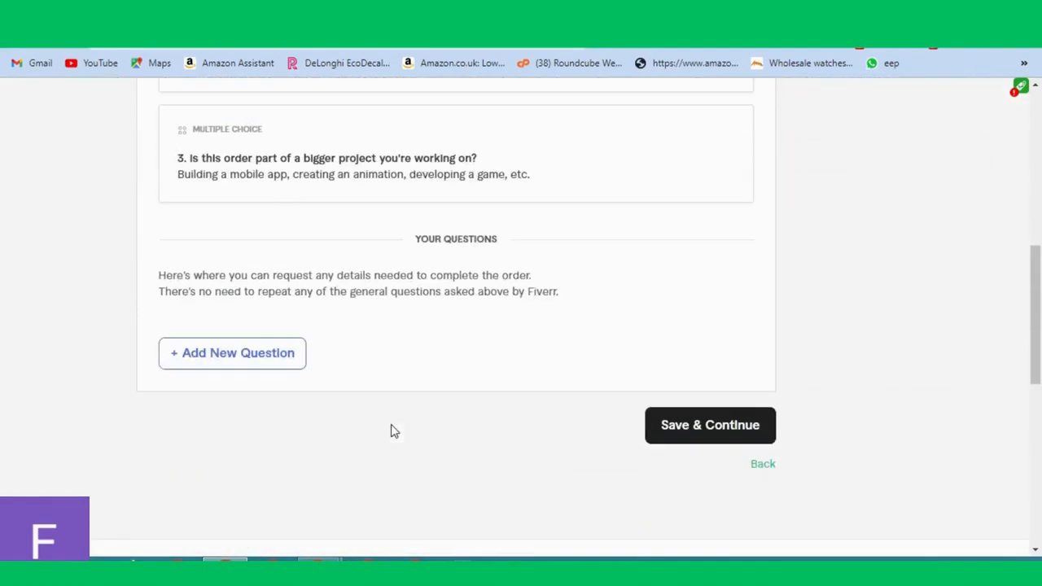
click(259, 357)
click(284, 407)
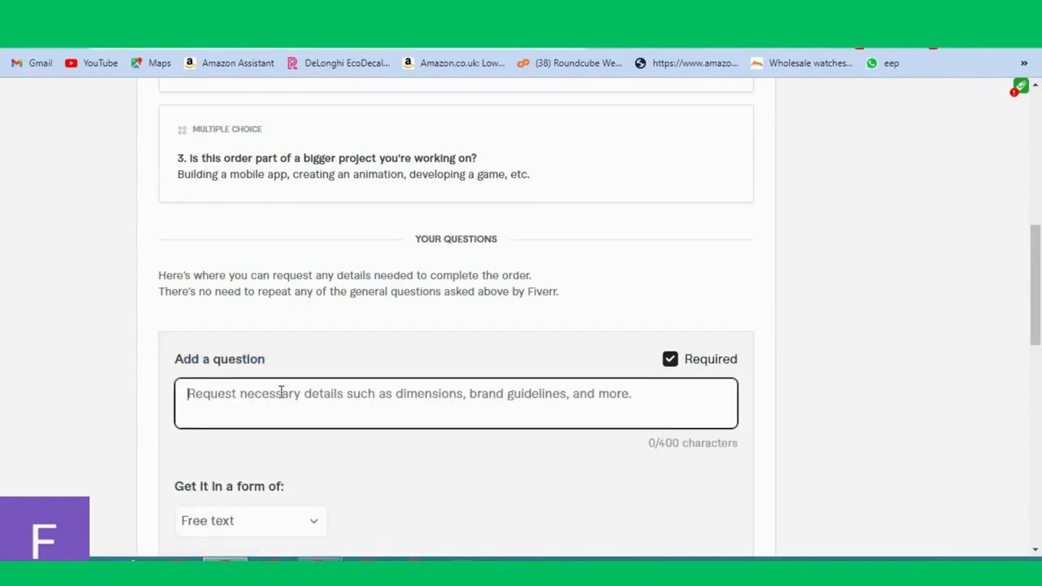
key(ctrl+v)
scroll(616, 423, down, 2)
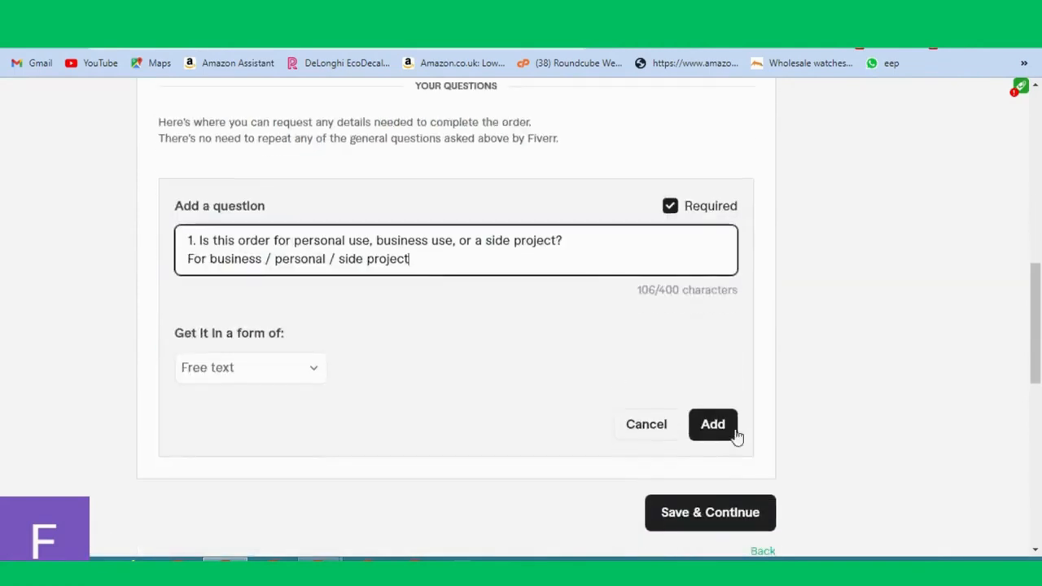
click(721, 432)
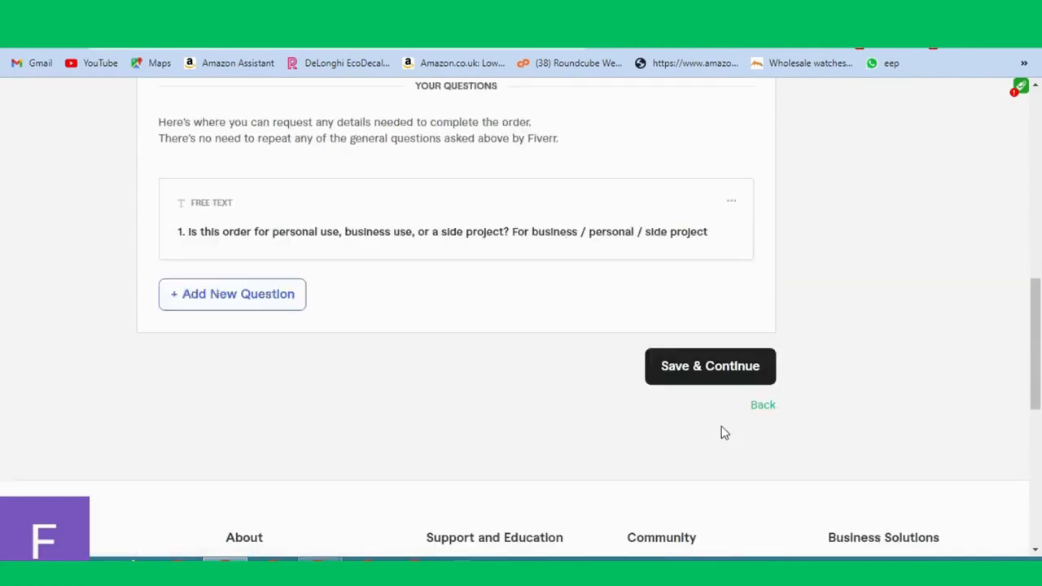
click(697, 371)
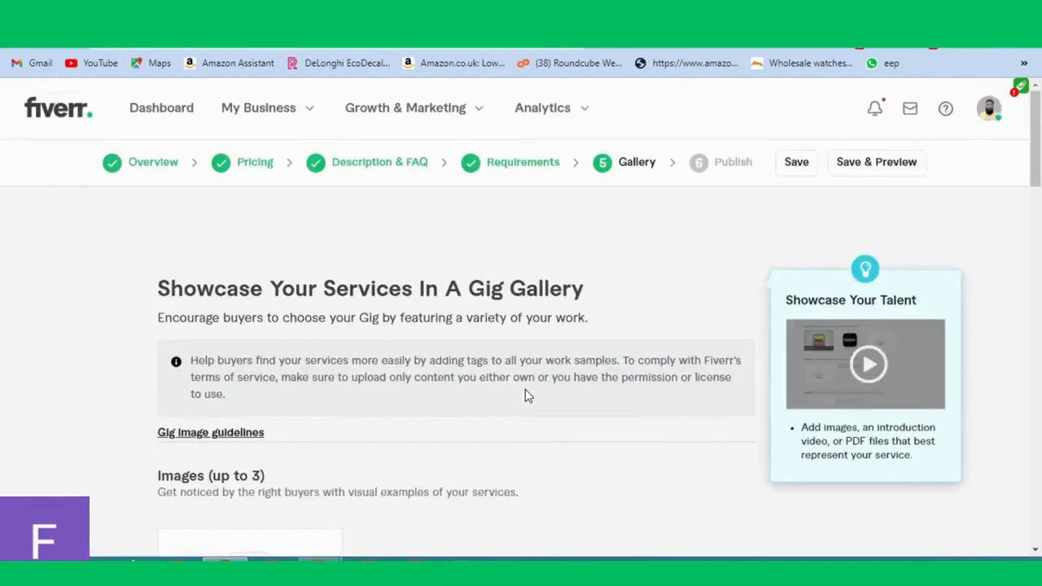
Step: Add the yellow car, Shopability and Angry Bear logos as gallery images, with logo types Wordmark, Monogram and Monogram
scroll(525, 396, down, 3)
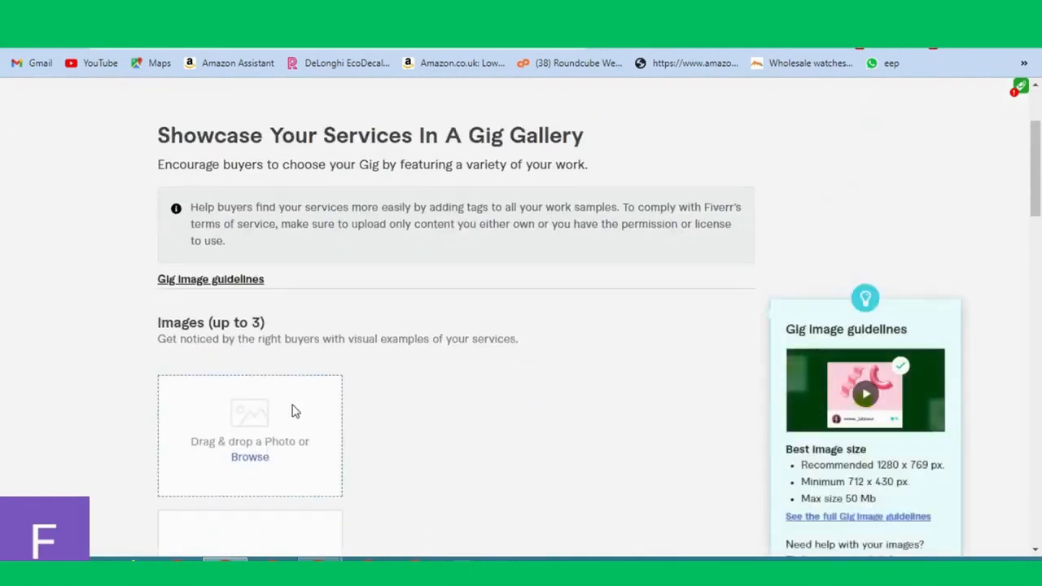
scroll(295, 414, down, 1)
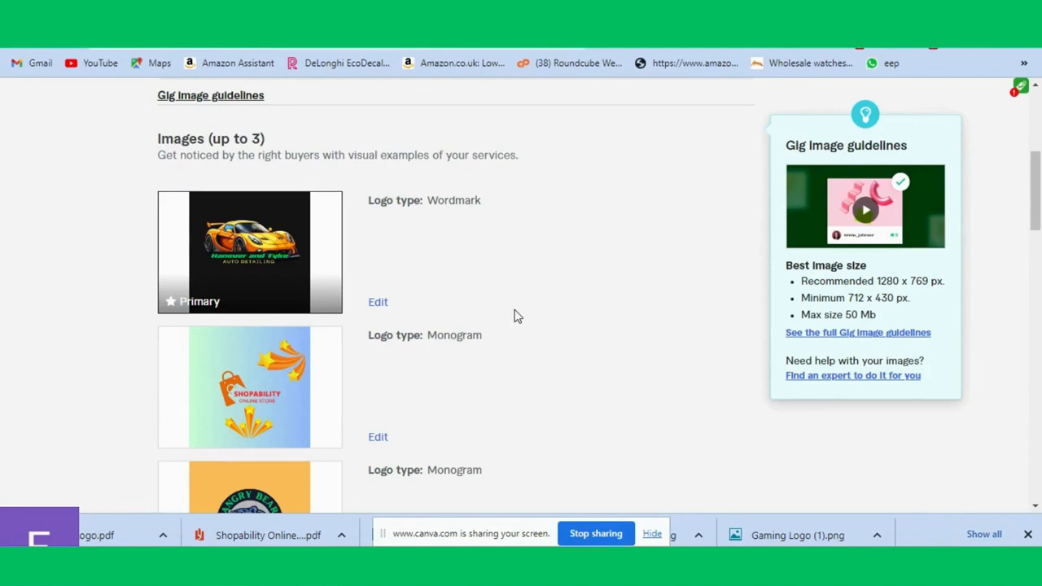
Step: Review the three gallery images and check the yellow car logo's type and custom tag details
scroll(396, 332, down, 2)
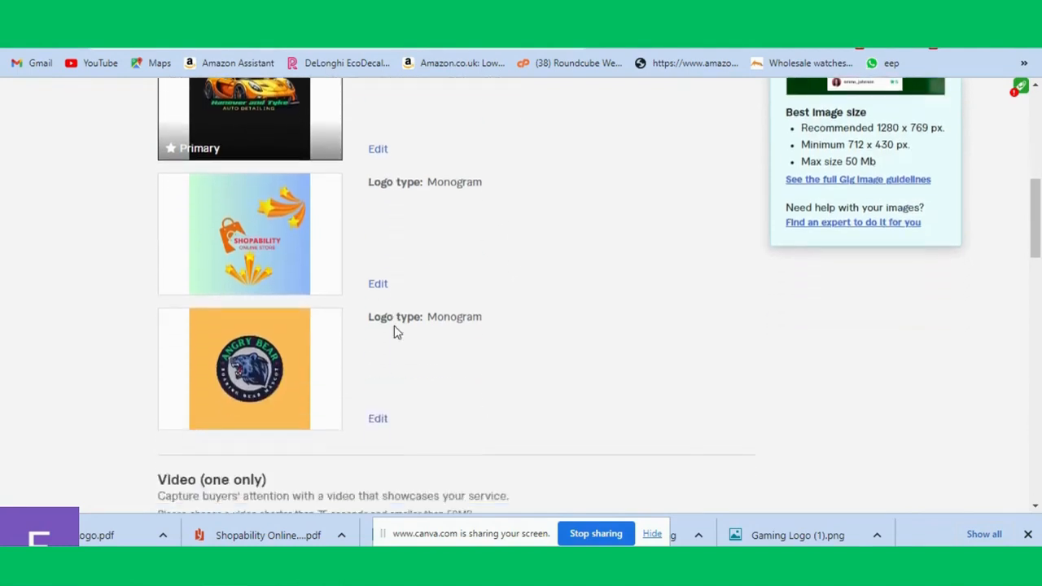
scroll(396, 332, up, 1)
scroll(460, 269, up, 1)
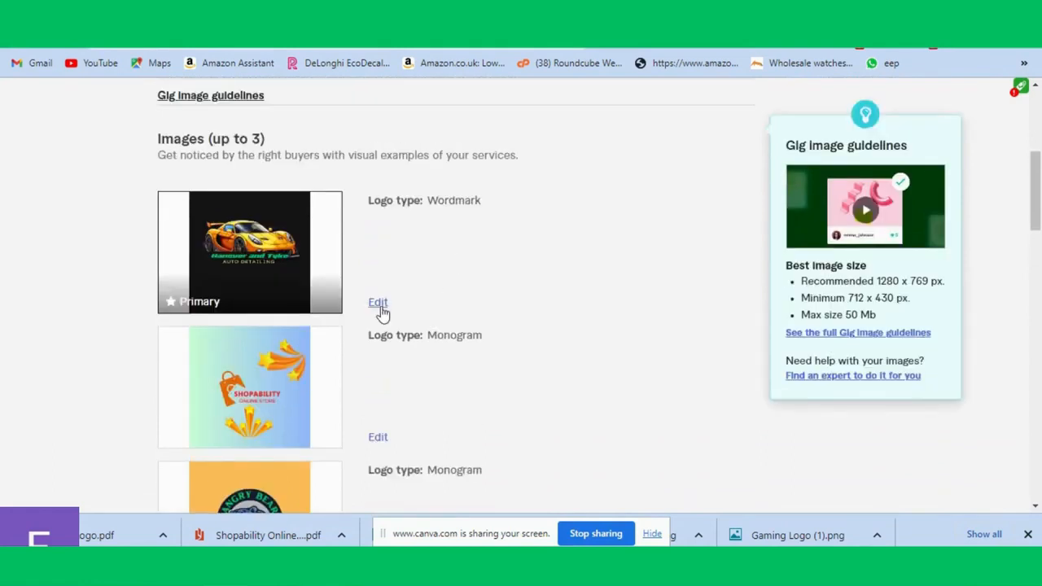
click(379, 303)
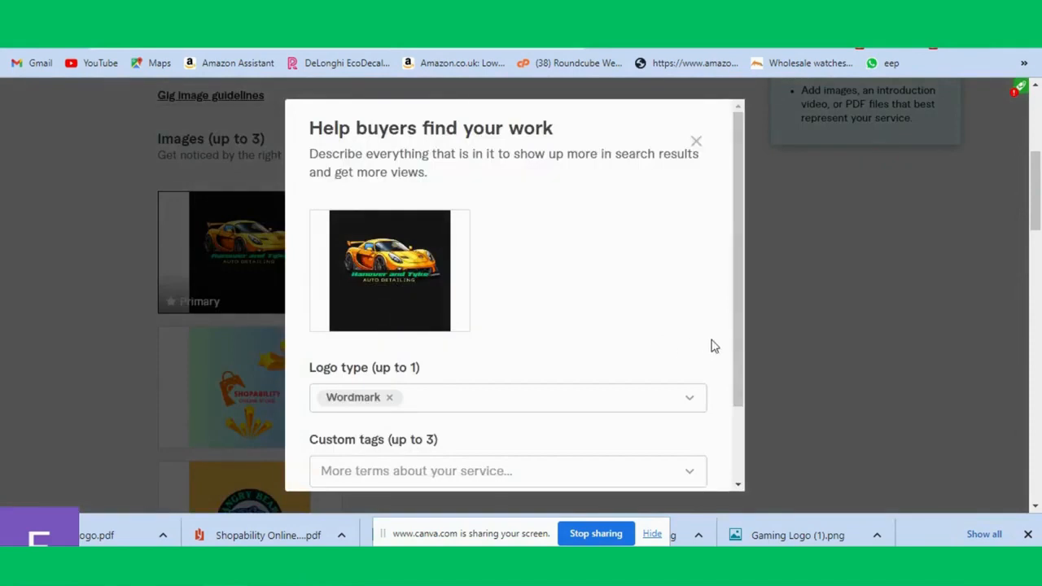
scroll(570, 440, down, 2)
click(666, 456)
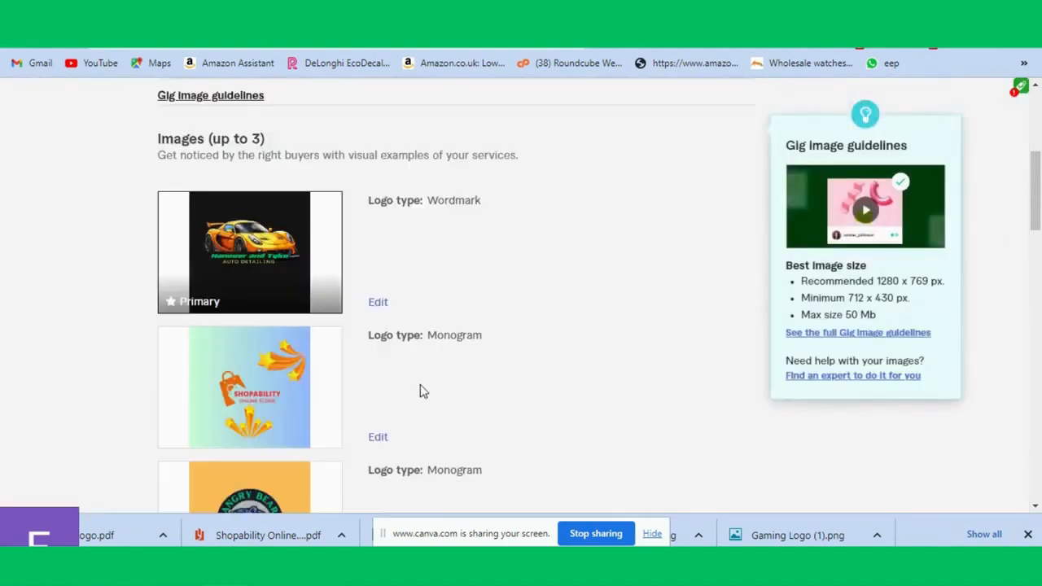
Step: Check the gallery's video, PDF document and rights declaration sections, and save the gallery to continue to publishing
scroll(502, 437, down, 2)
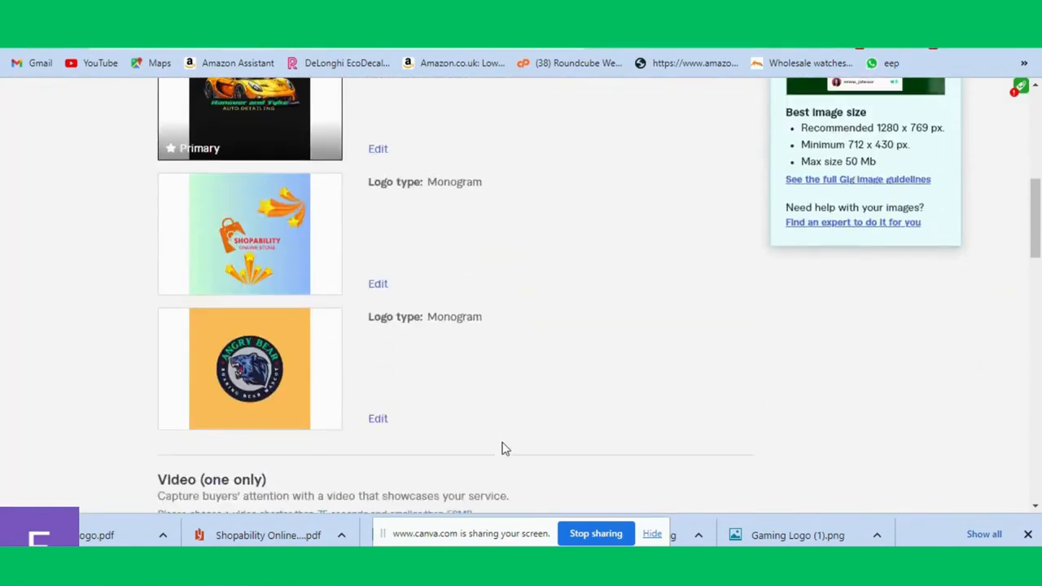
scroll(502, 448, down, 4)
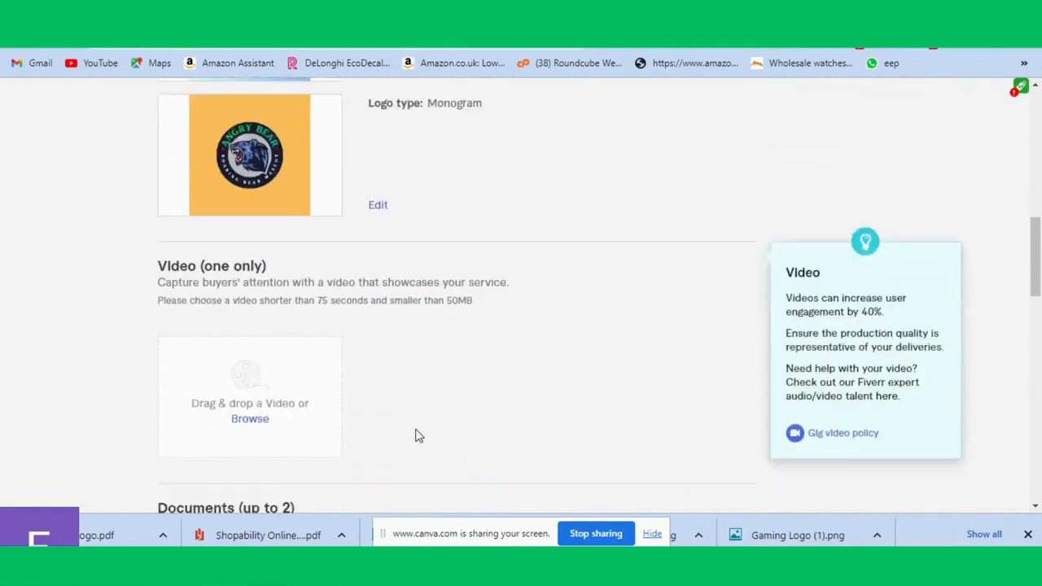
mouse_move(446, 331)
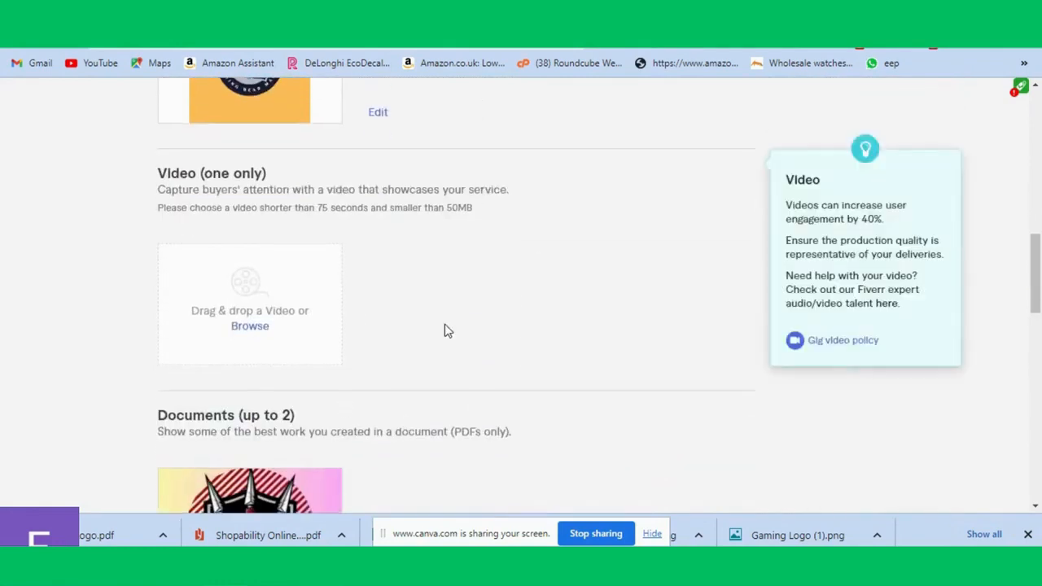
scroll(447, 330, down, 3)
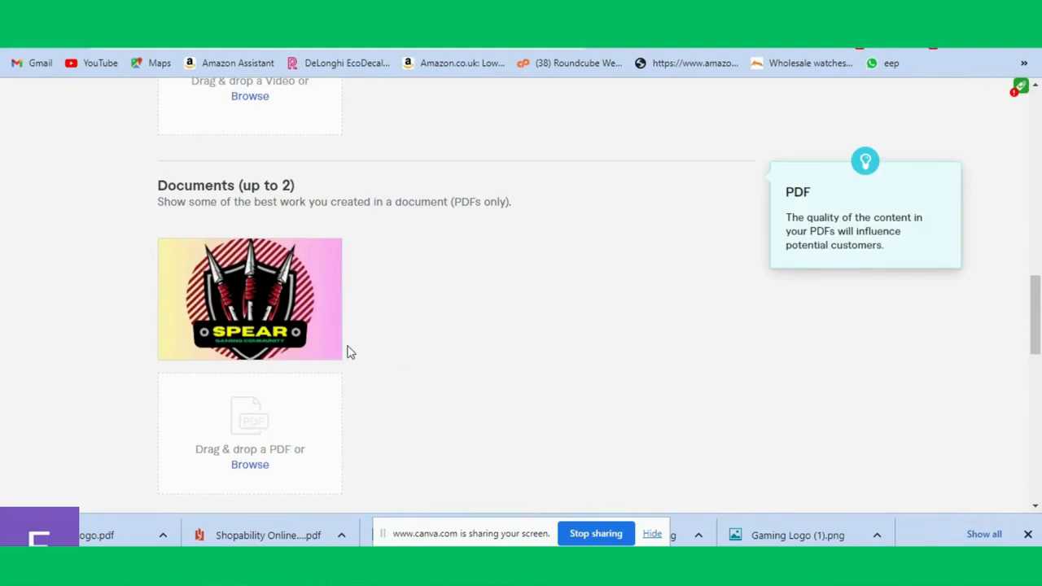
scroll(347, 352, down, 1)
scroll(347, 353, down, 3)
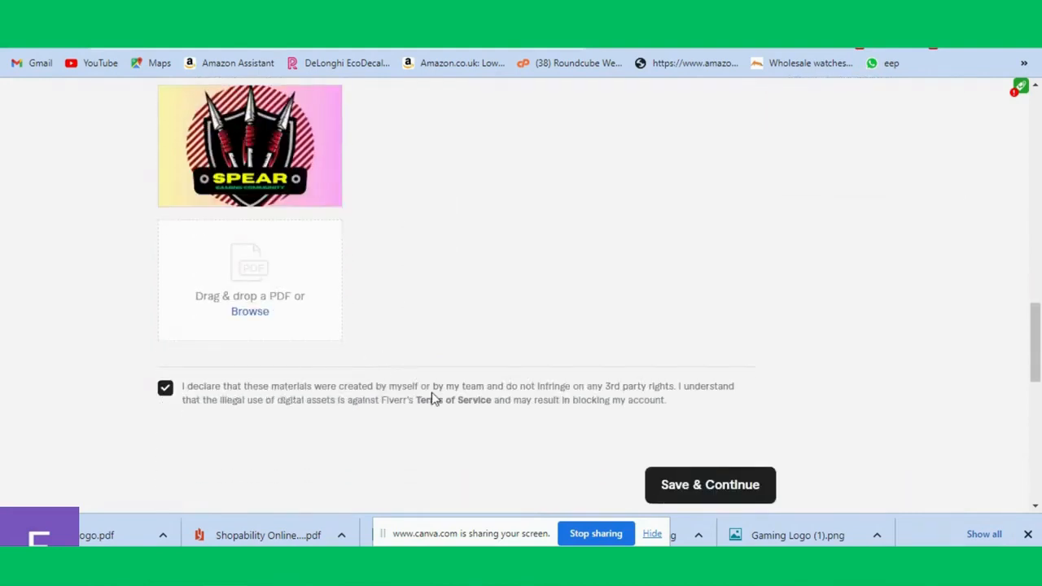
click(697, 486)
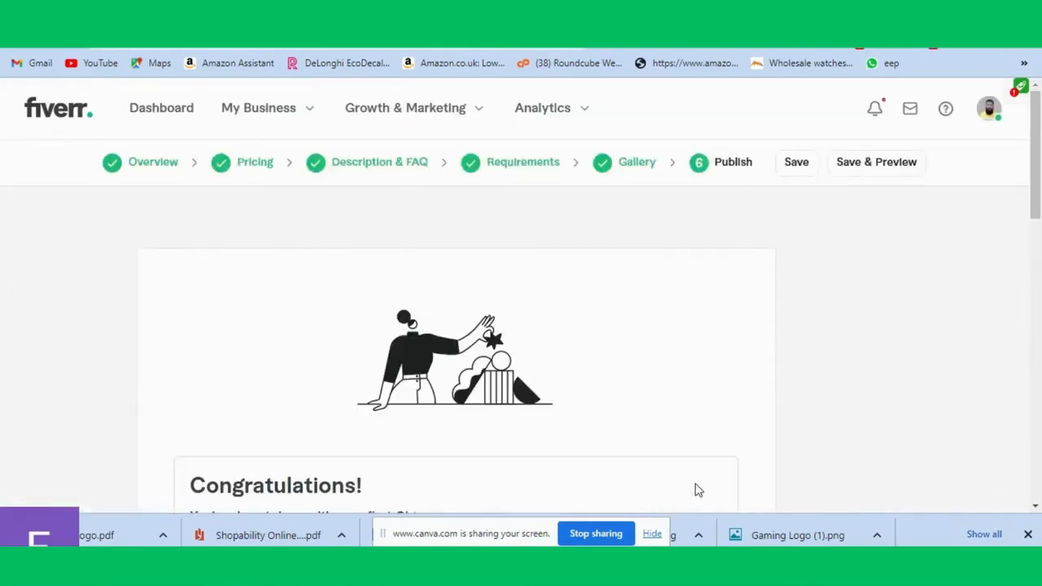
Step: Read the publish page's instructions on verifying the seller's phone number before the first gig goes live
scroll(651, 486, down, 3)
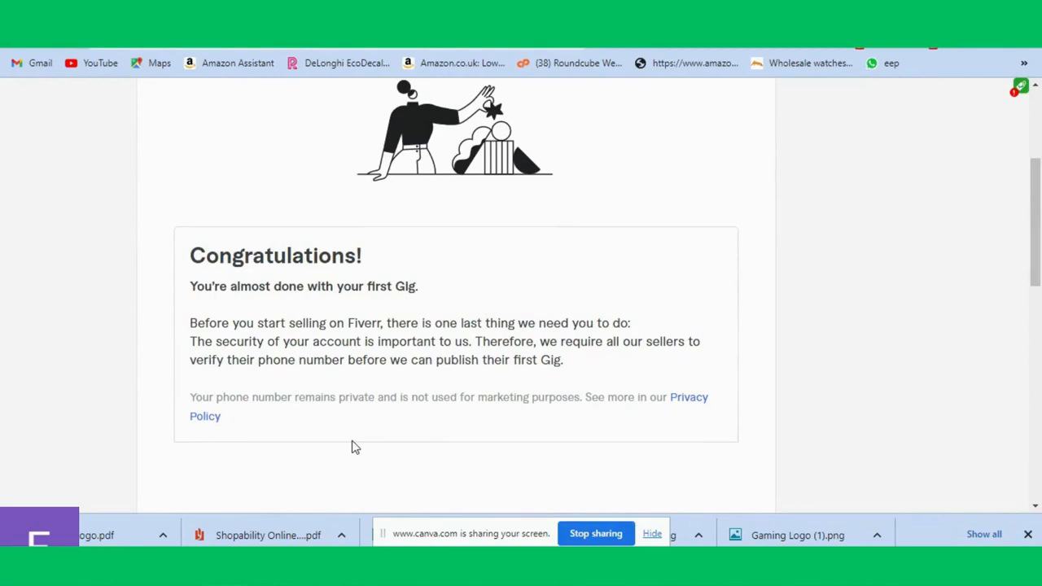
scroll(354, 447, down, 1)
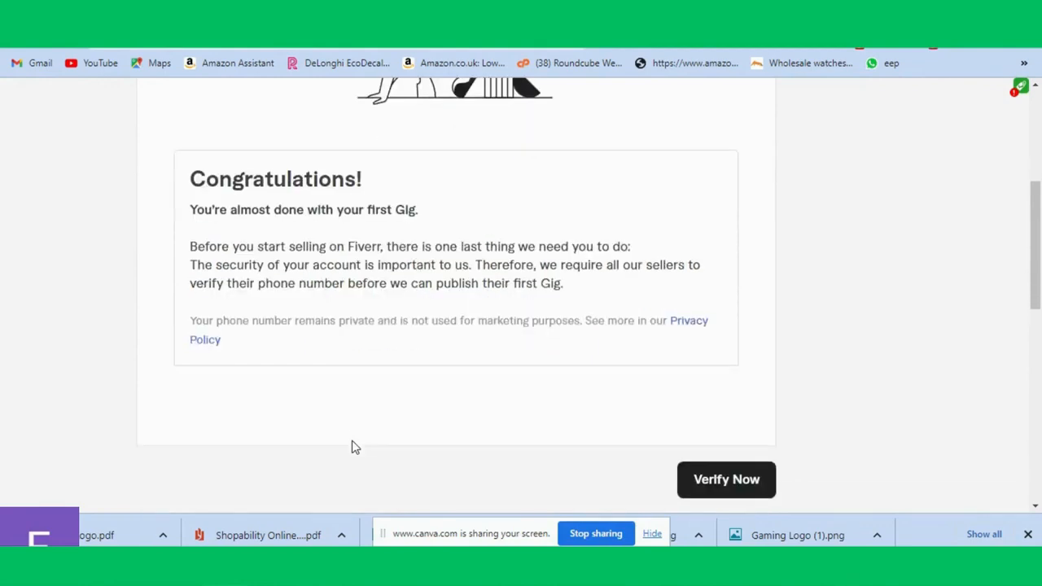
scroll(355, 446, down, 1)
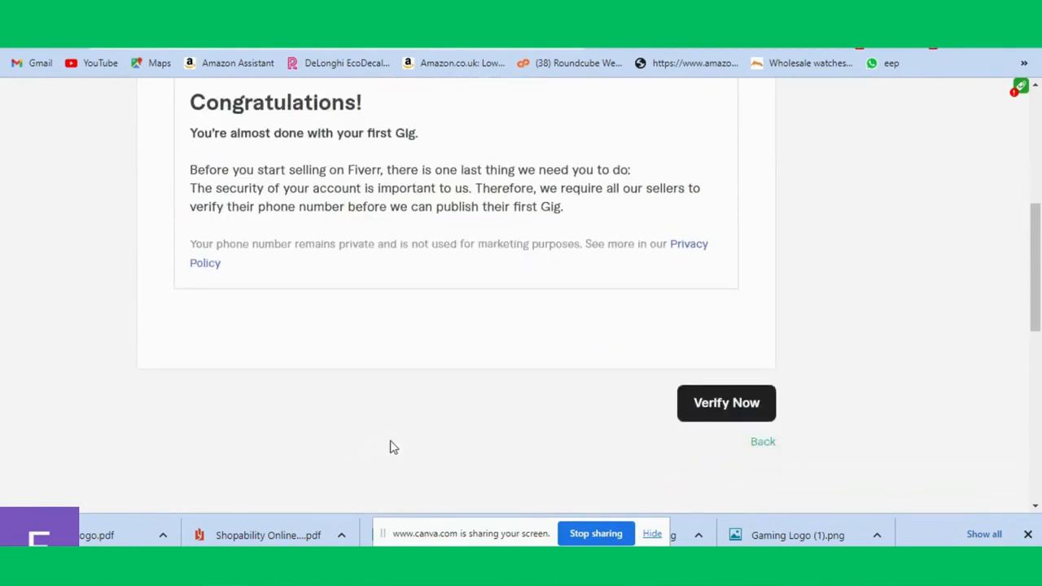
scroll(679, 407, down, 1)
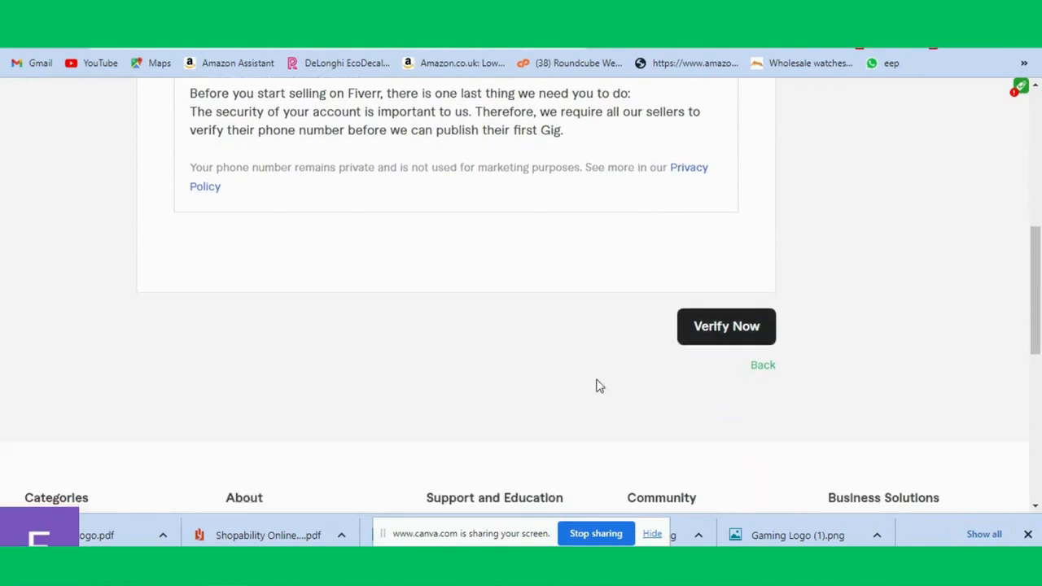
scroll(596, 384, up, 6)
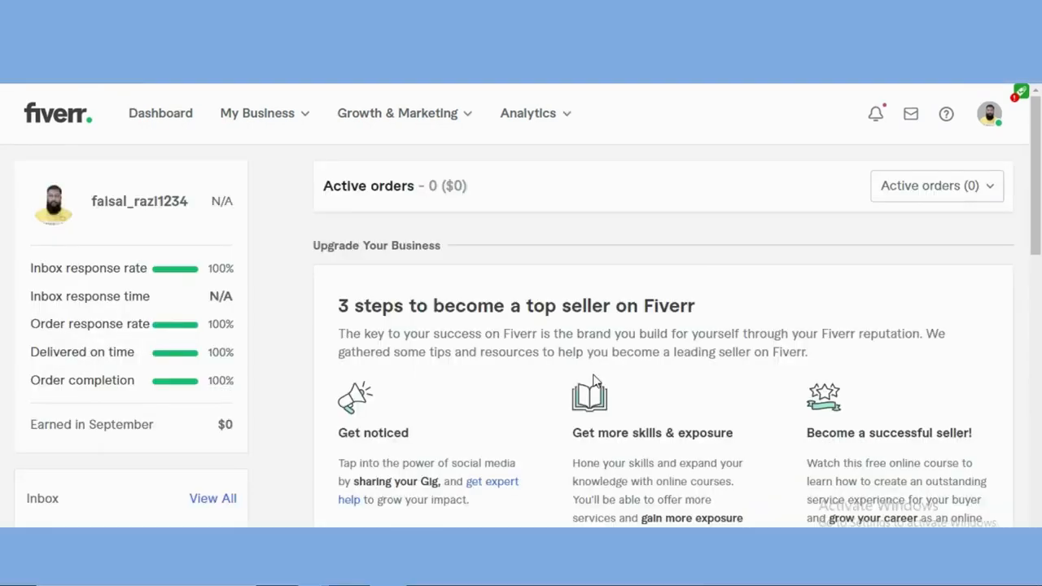
Step: Open the account's payment methods under Billing and payments and start adding one of the type Credit / Debit Cards
click(264, 123)
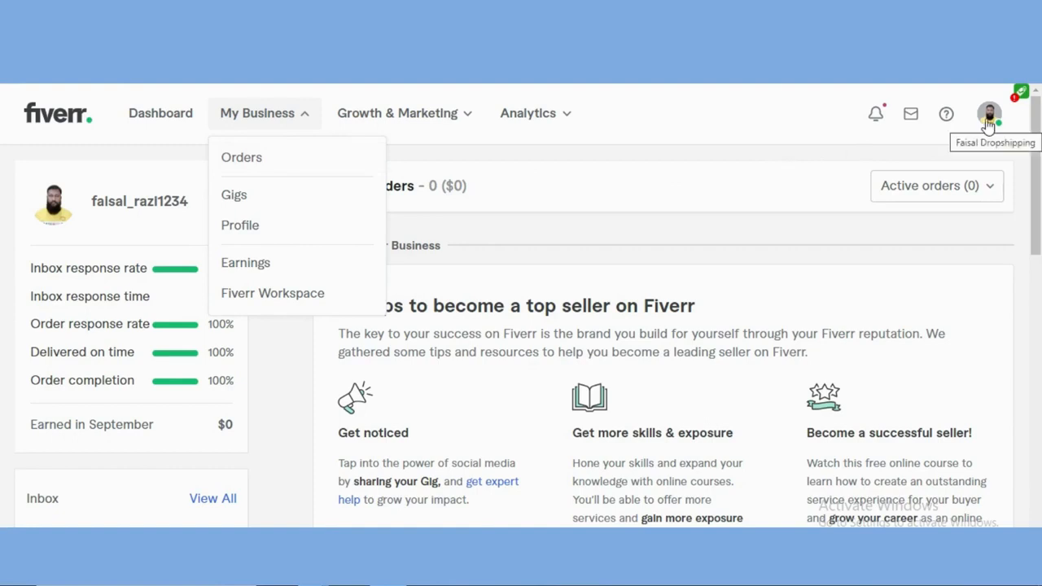
click(987, 126)
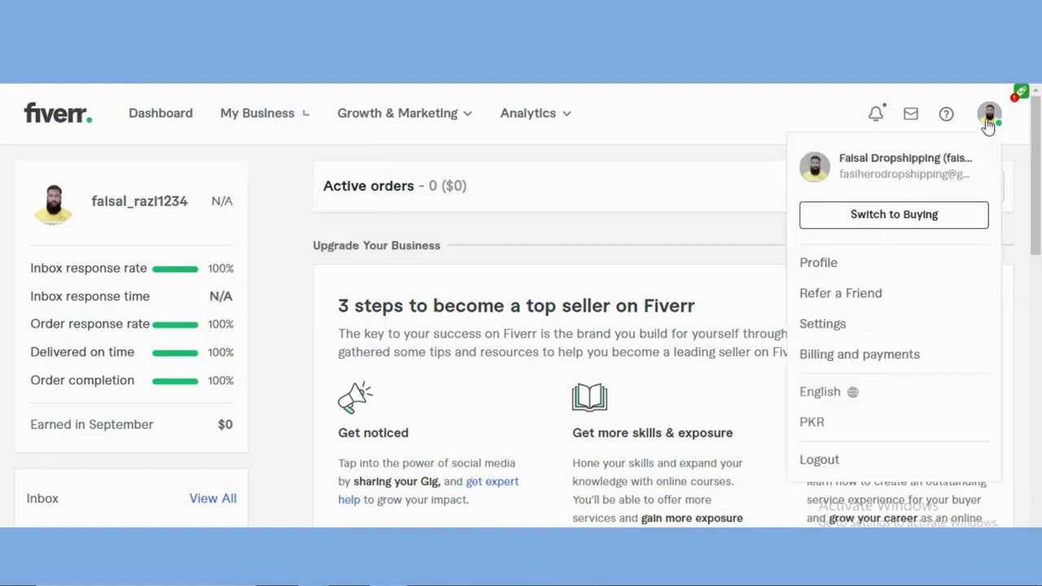
click(845, 359)
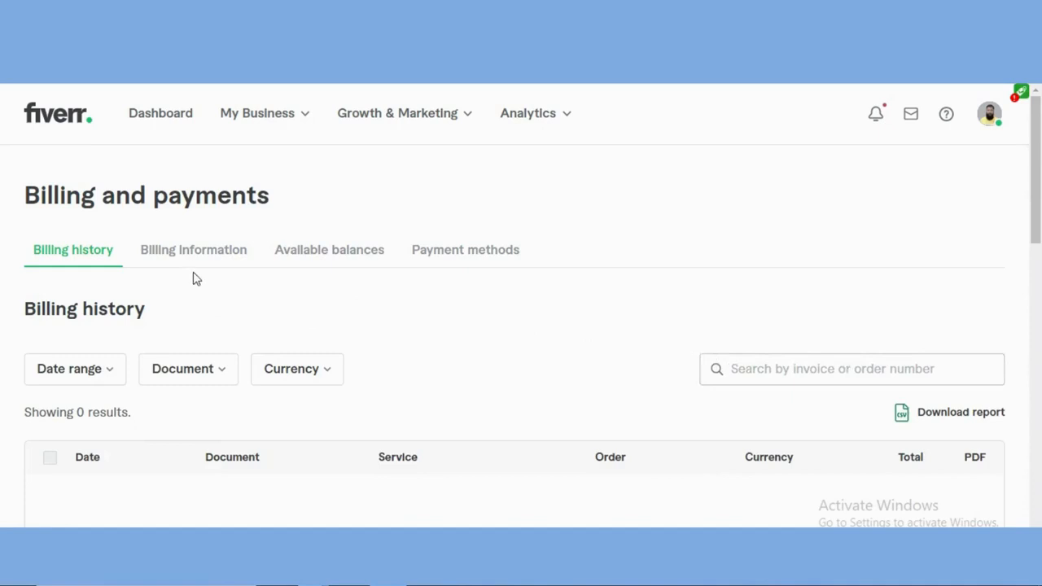
click(446, 255)
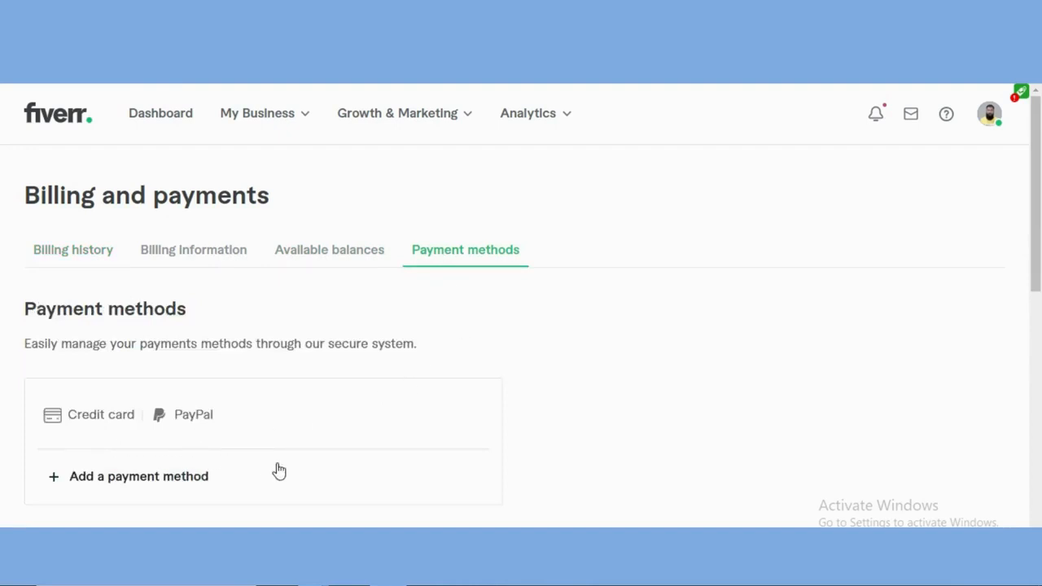
click(90, 478)
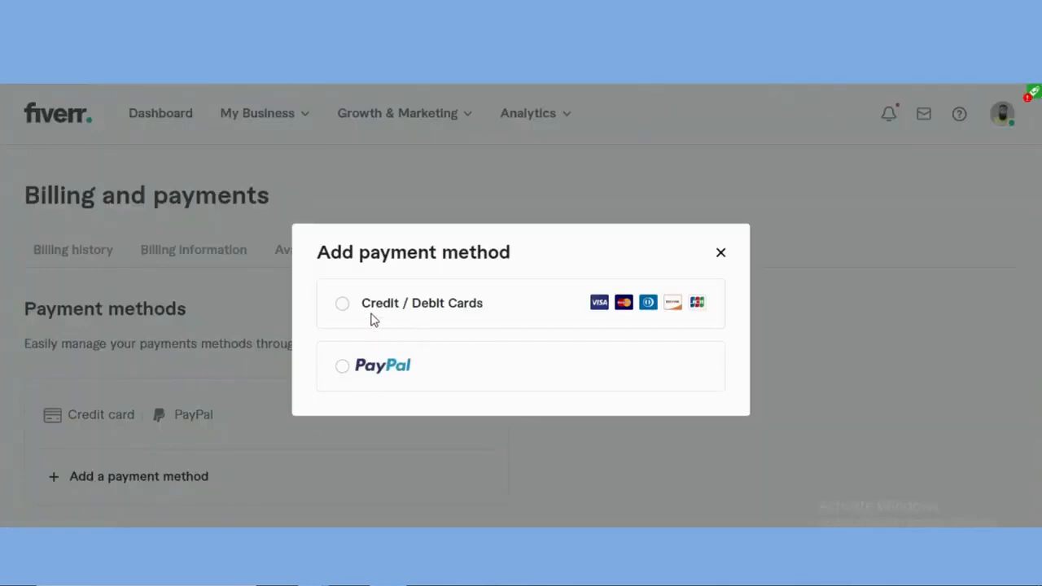
click(343, 306)
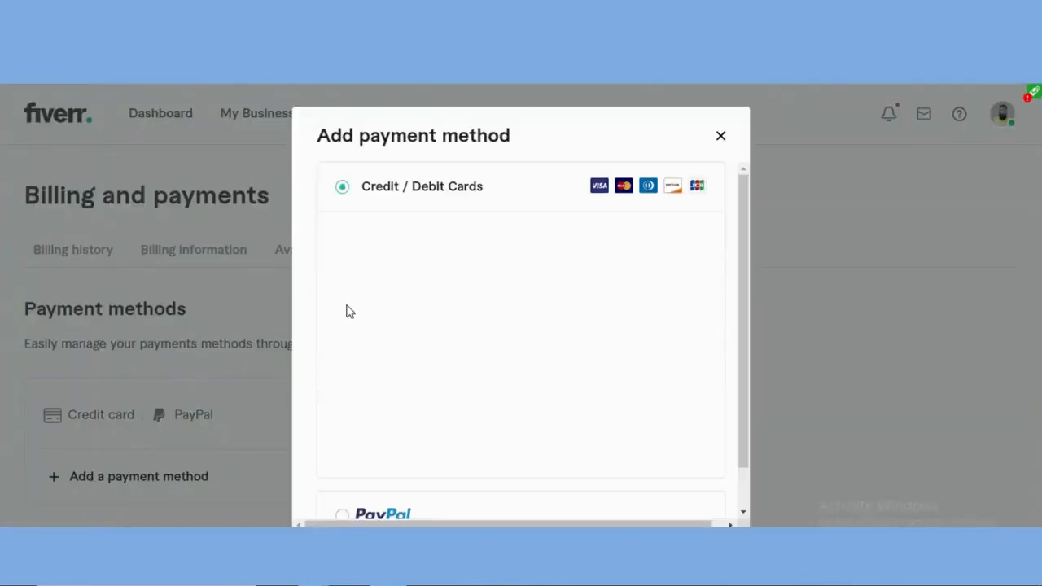